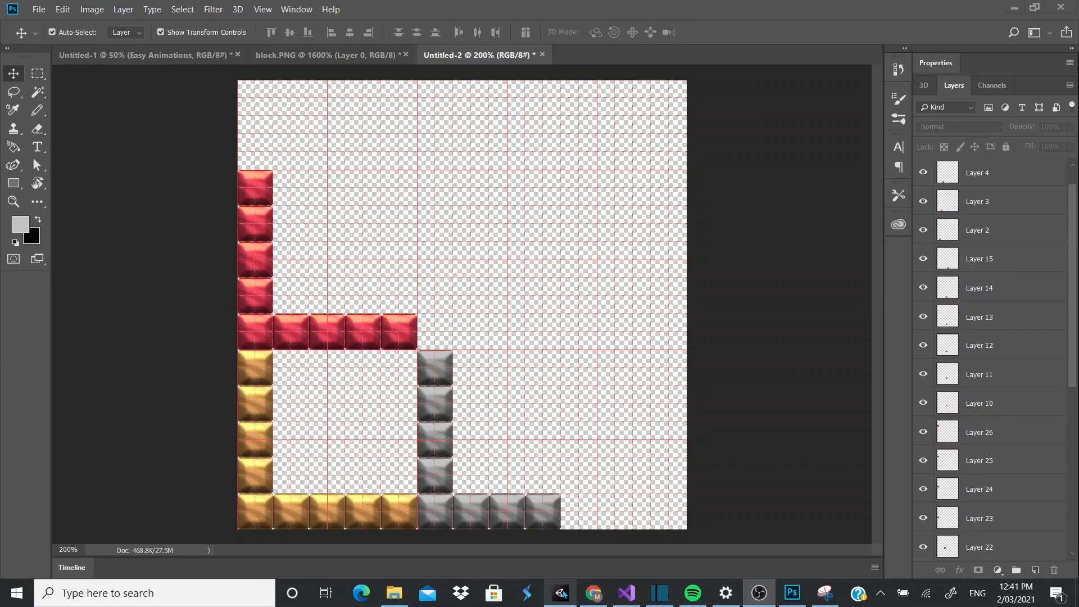
- Switch to Unity and select the bricks image in the Tiles/basic folder to show its import settings
{"action": "left_click", "coordinate": [561, 593]}
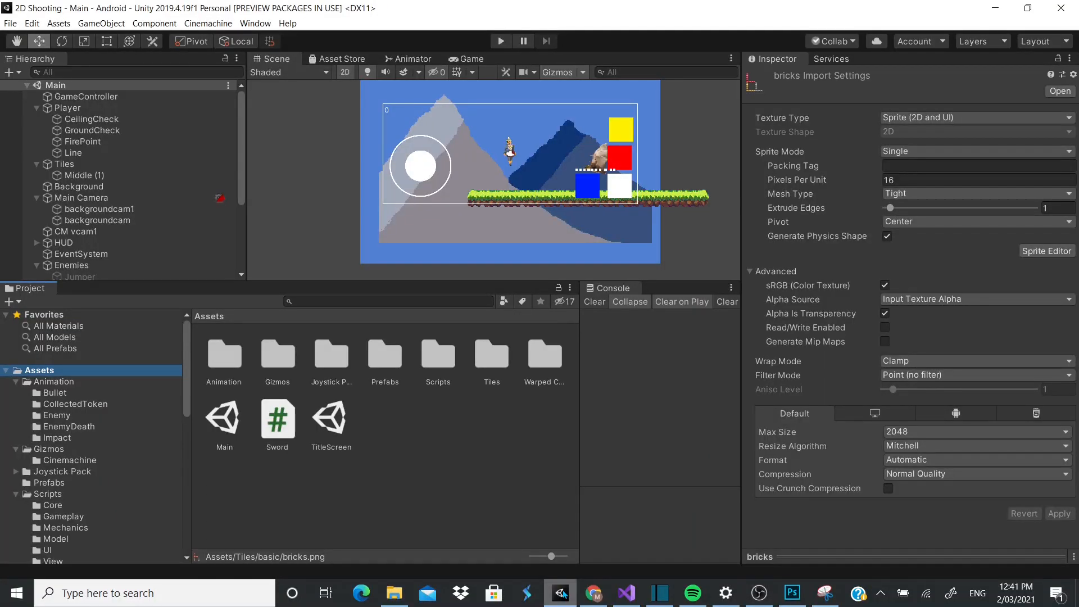
{"action": "double_click", "coordinate": [483, 374]}
{"action": "double_click", "coordinate": [225, 365]}
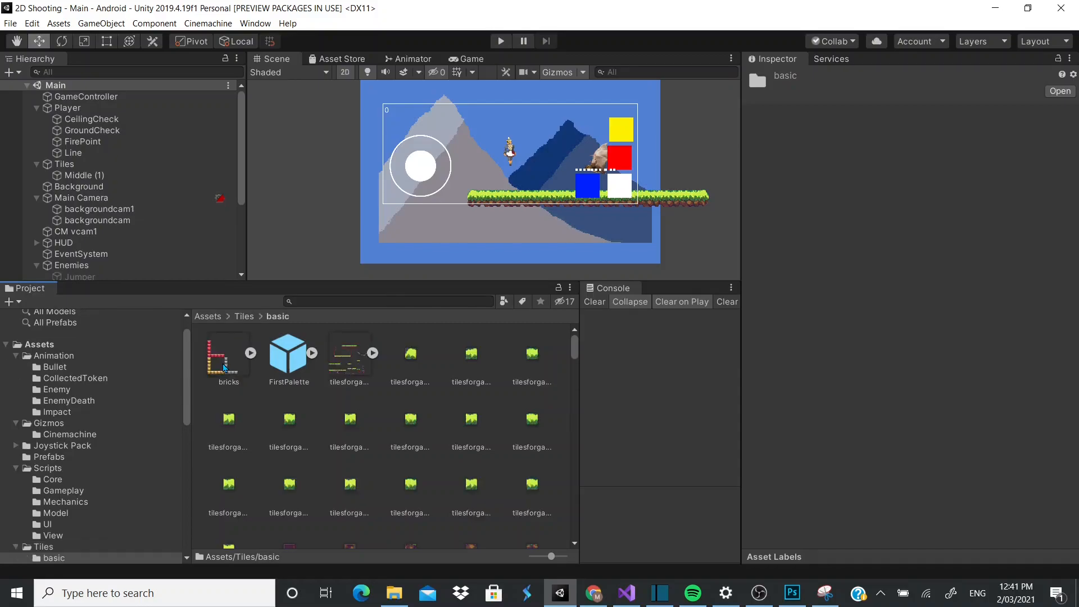
{"action": "left_click", "coordinate": [225, 367]}
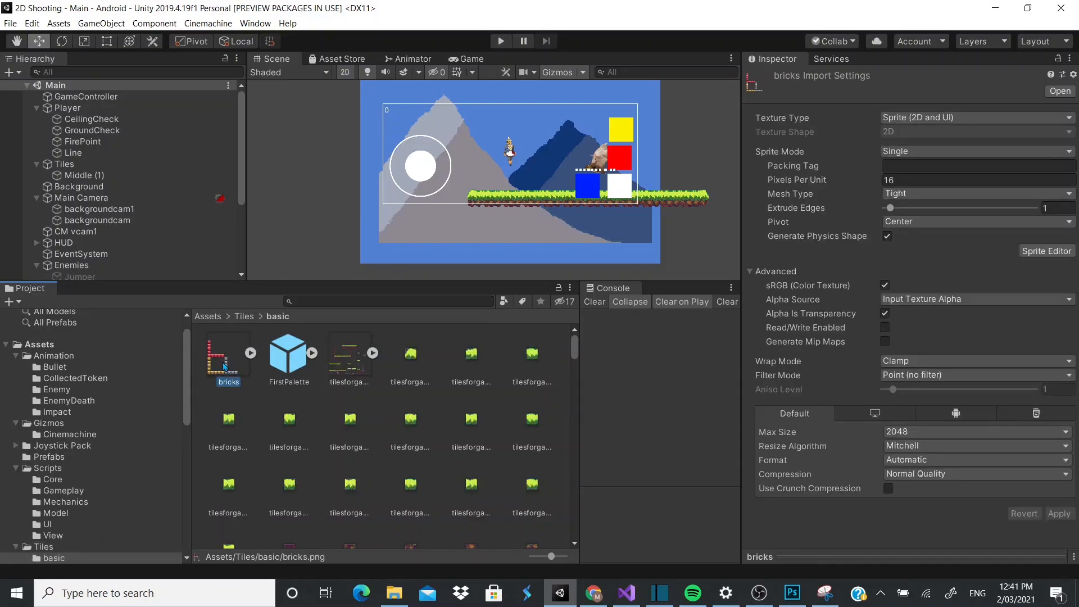
- Set the bricks texture's Pixels Per Unit to 16 and its Sprite Mode to Multiple, and apply the import settings
{"action": "left_click", "coordinate": [913, 180]}
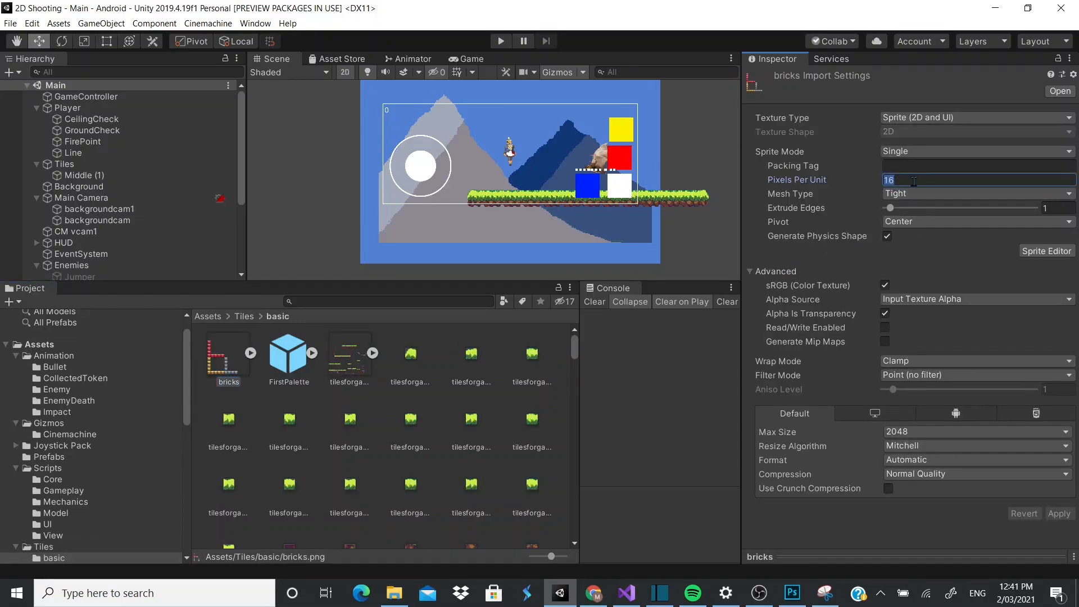
{"action": "type", "text": "16"}
{"action": "left_click", "coordinate": [1046, 251]}
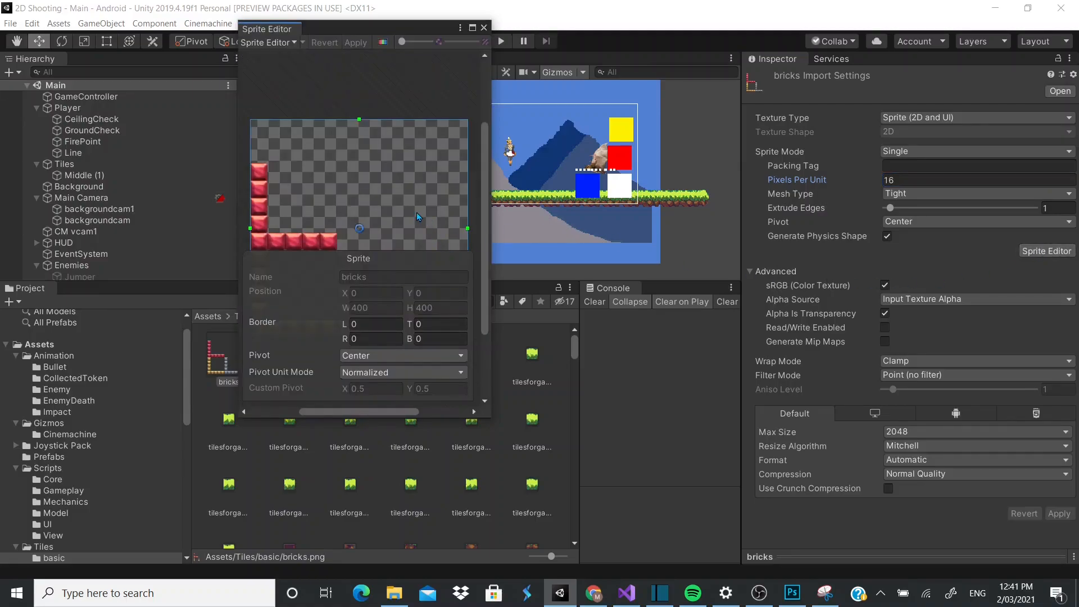
{"action": "left_click", "coordinate": [484, 27]}
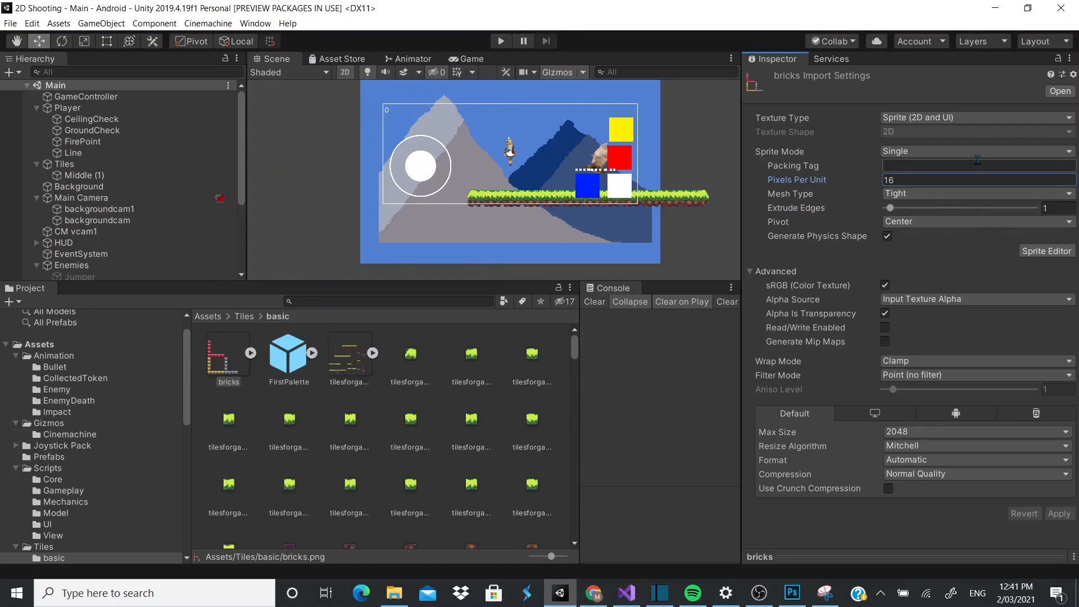
{"action": "left_click", "coordinate": [903, 151]}
{"action": "left_click", "coordinate": [902, 178]}
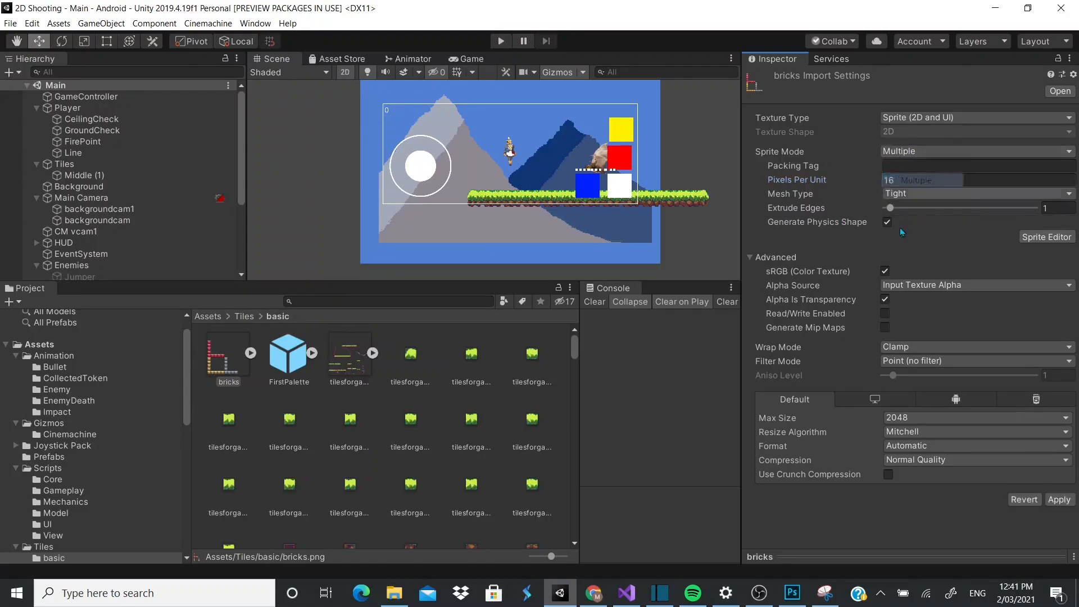
{"action": "left_click", "coordinate": [1059, 498]}
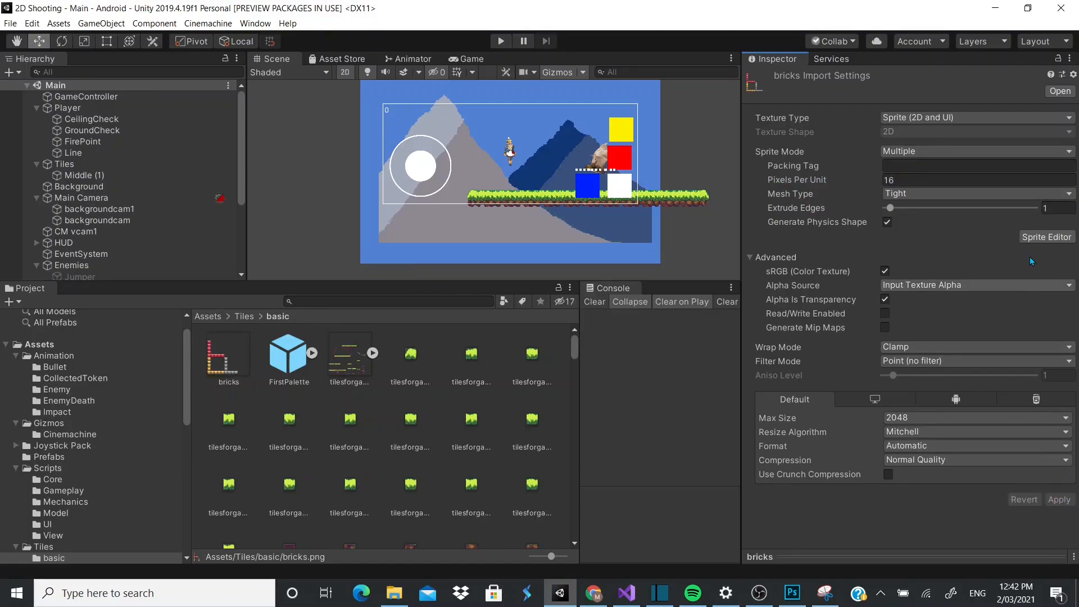
- Slice the bricks texture in a maximized Sprite Editor using Grid By Cell Size with a 16 × 16 pixel size
{"action": "left_click", "coordinate": [1030, 241]}
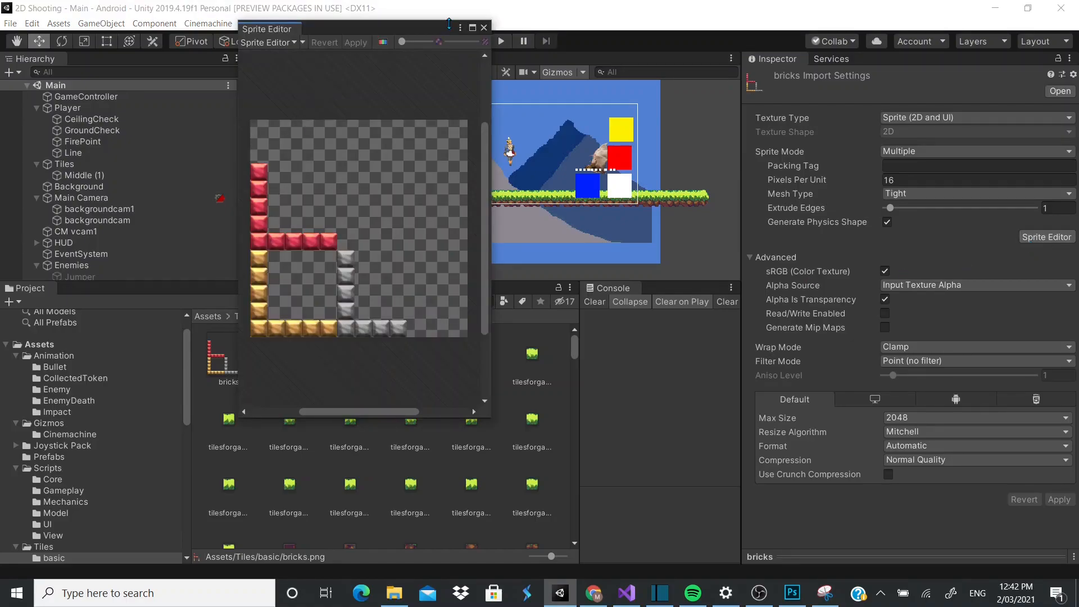
{"action": "left_click", "coordinate": [469, 29]}
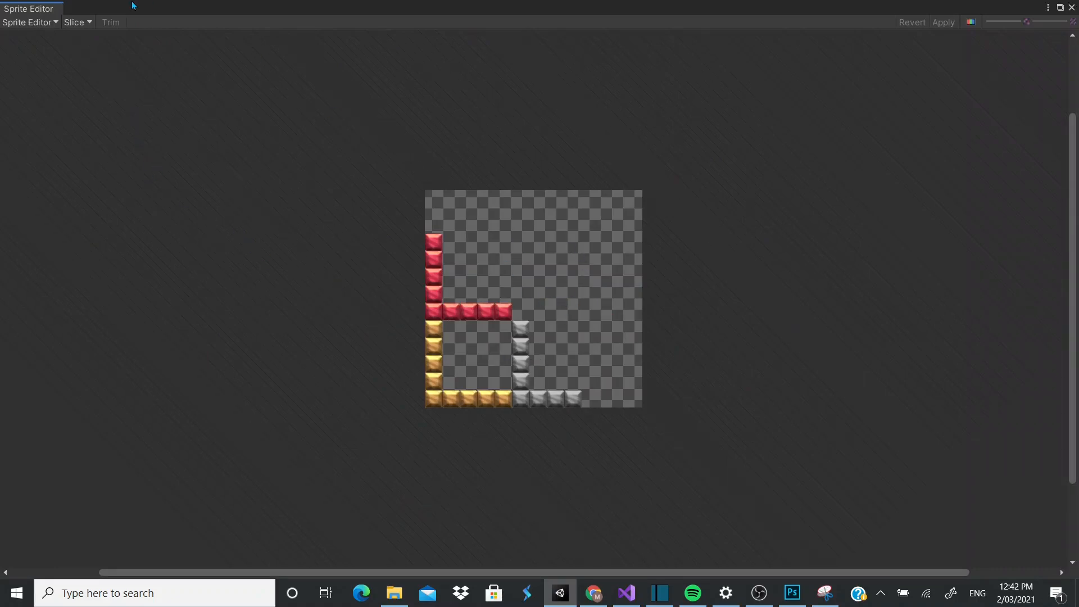
{"action": "left_click", "coordinate": [87, 24]}
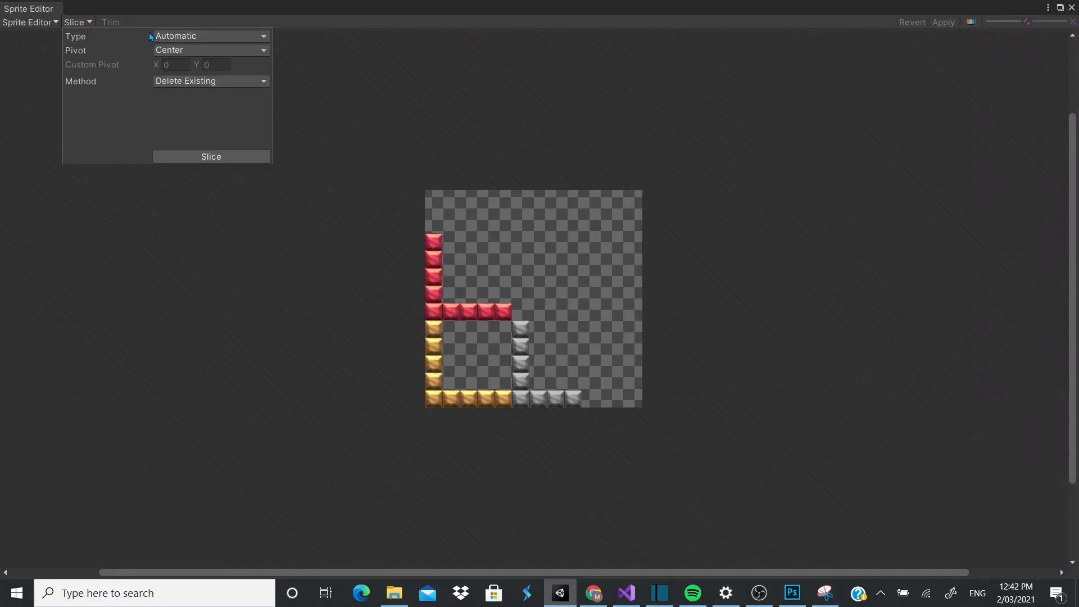
{"action": "left_click", "coordinate": [233, 39]}
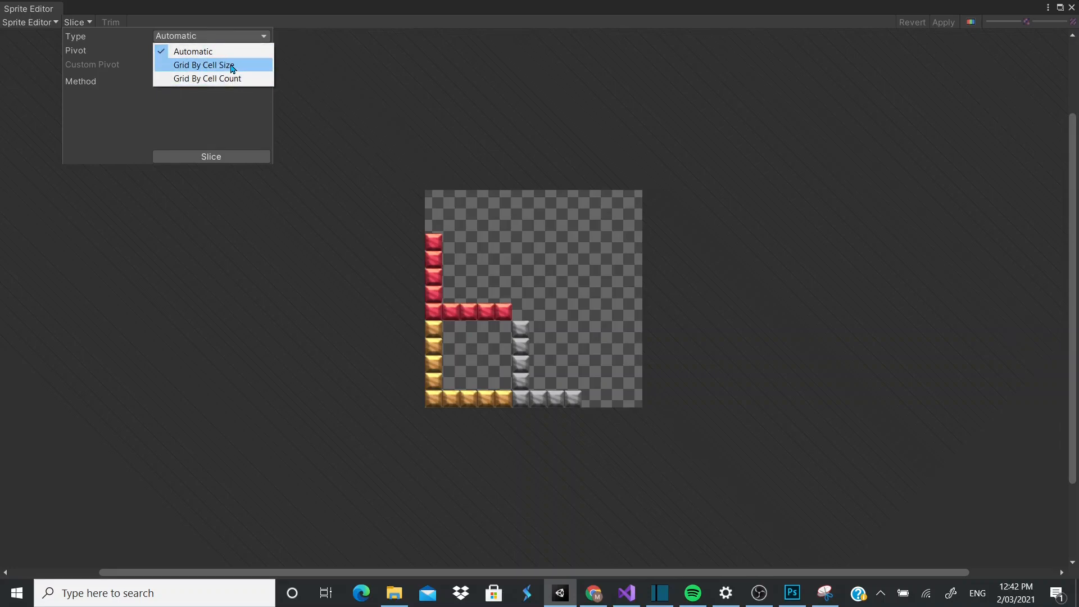
{"action": "left_click", "coordinate": [233, 67]}
{"action": "left_click", "coordinate": [194, 52]}
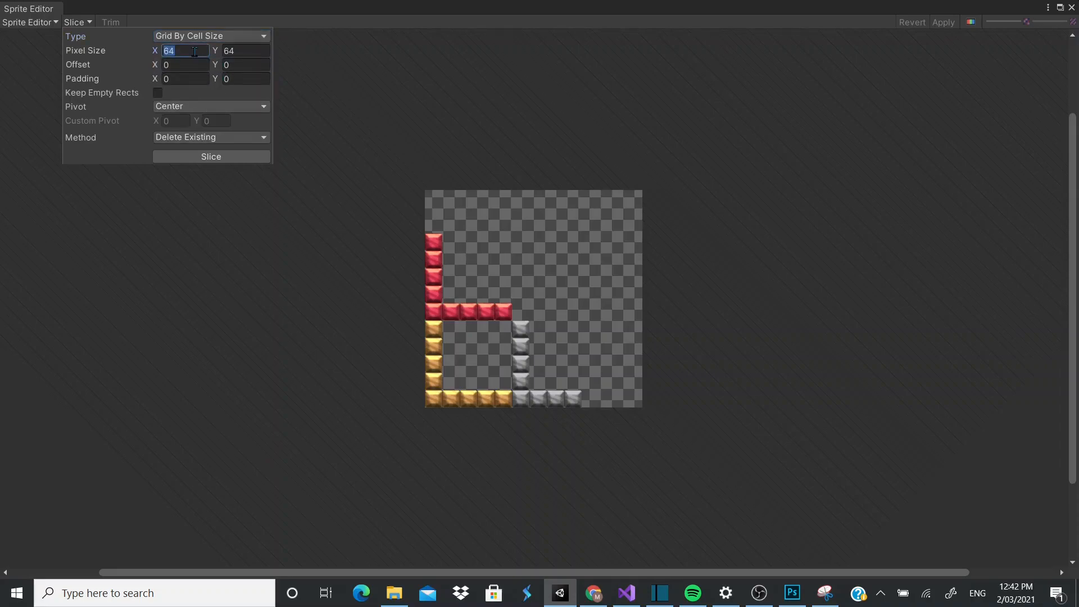
{"action": "type", "text": "16"}
{"action": "key", "text": "Tab"}
{"action": "type", "text": "16"}
{"action": "left_click", "coordinate": [228, 156]}
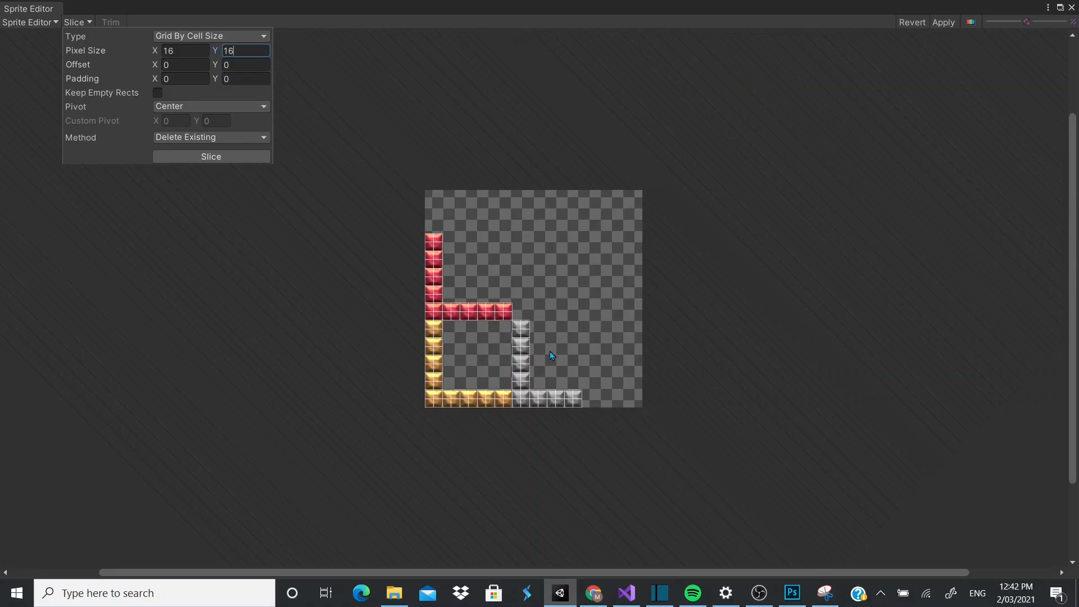
- Apply the slicing to the bricks texture and close the Sprite Editor
{"action": "left_click", "coordinate": [732, 98]}
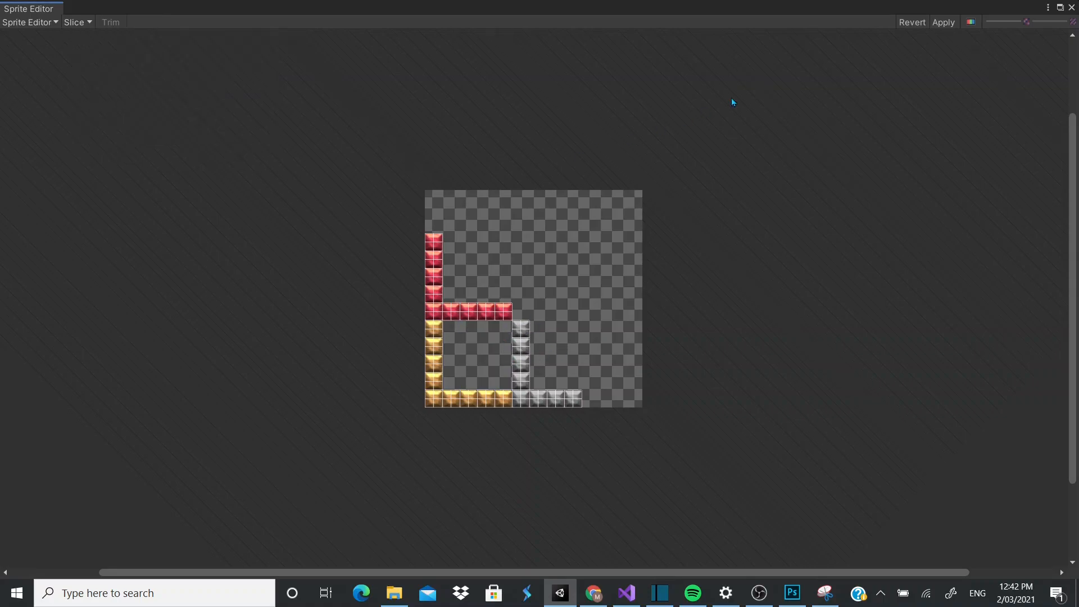
{"action": "left_click", "coordinate": [932, 26]}
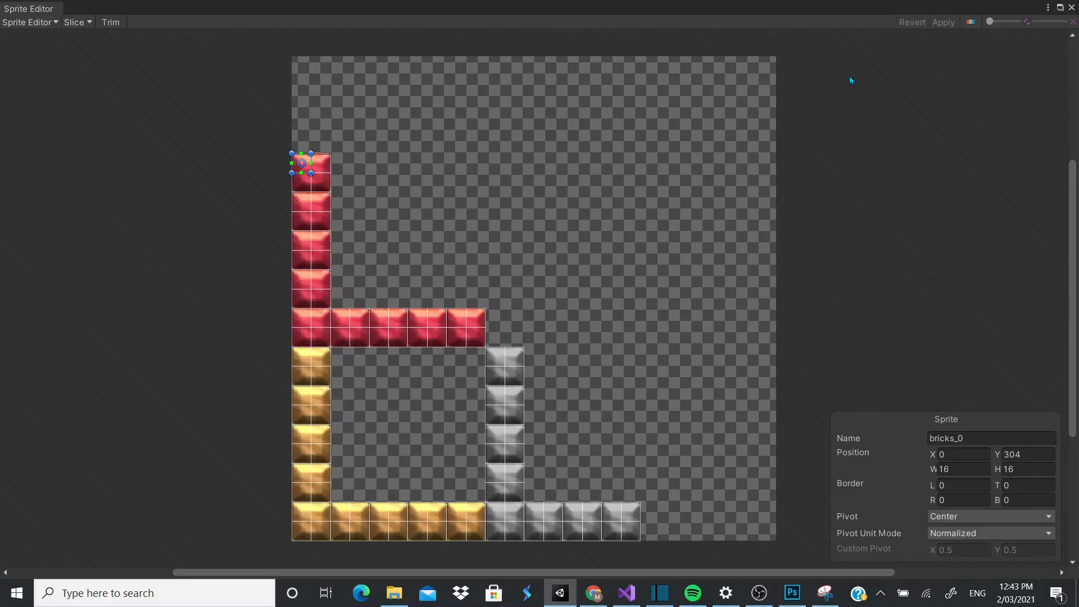
{"action": "left_click", "coordinate": [1071, 8]}
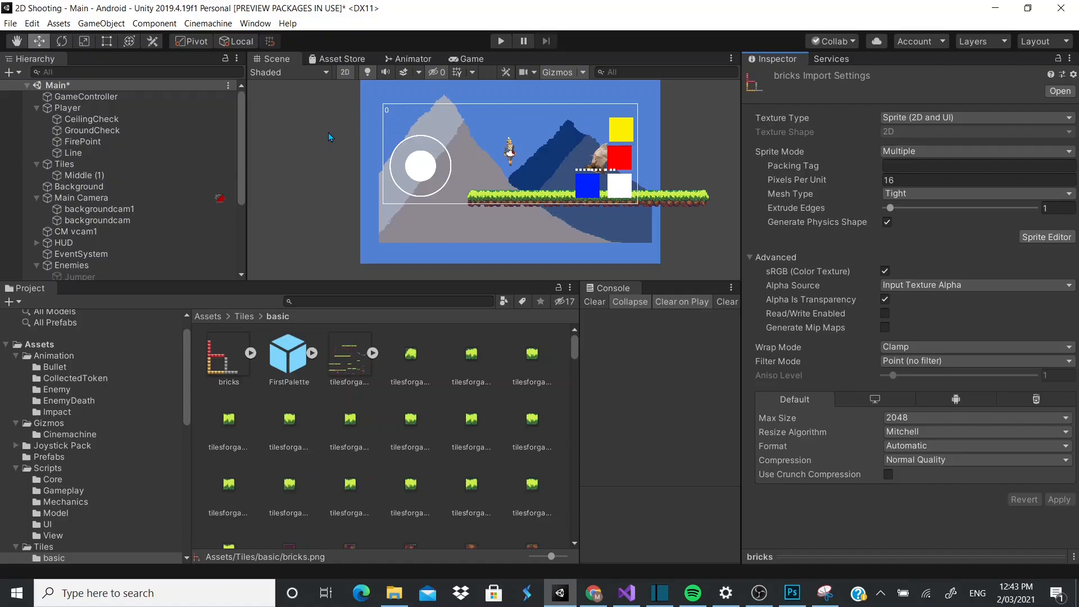
- Expand the bricks asset and look through its sliced sprites
{"action": "left_click", "coordinate": [250, 353]}
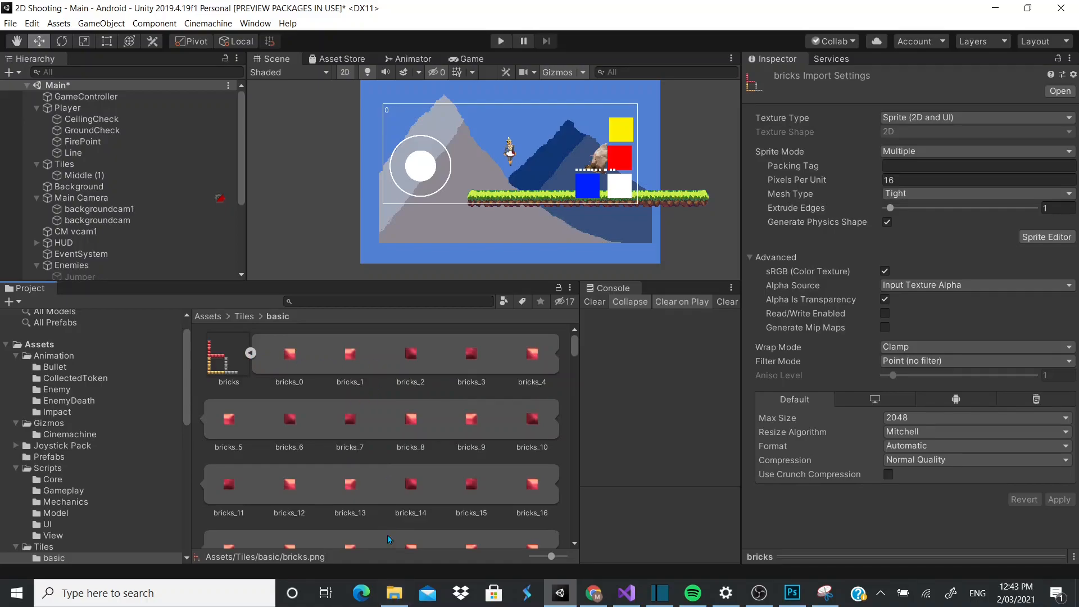
{"action": "scroll", "coordinate": [388, 497], "scroll_direction": "down", "scroll_amount": 5}
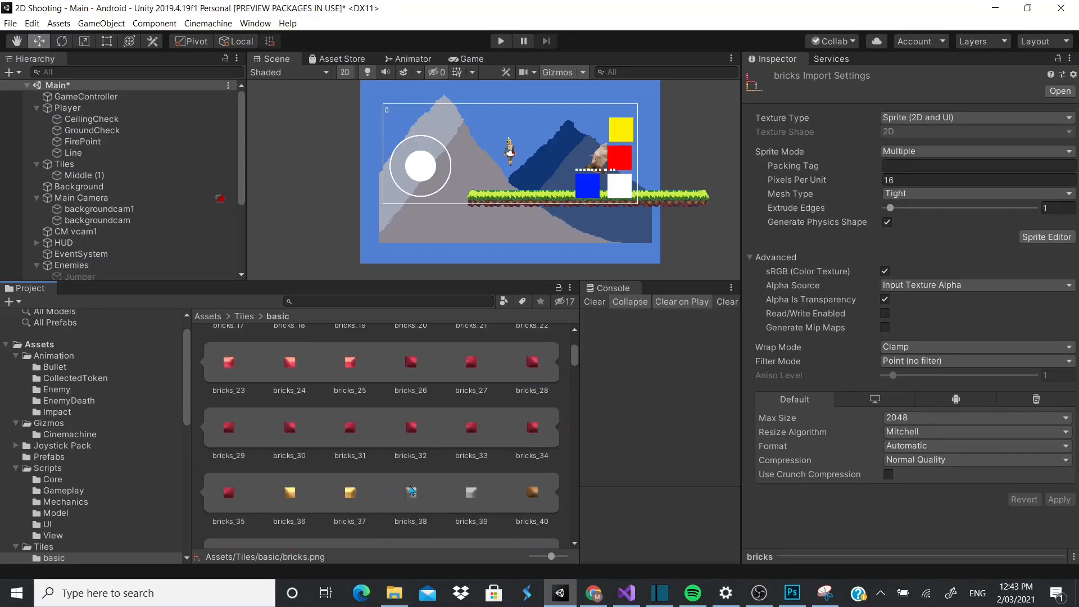
{"action": "scroll", "coordinate": [411, 490], "scroll_direction": "up", "scroll_amount": 5}
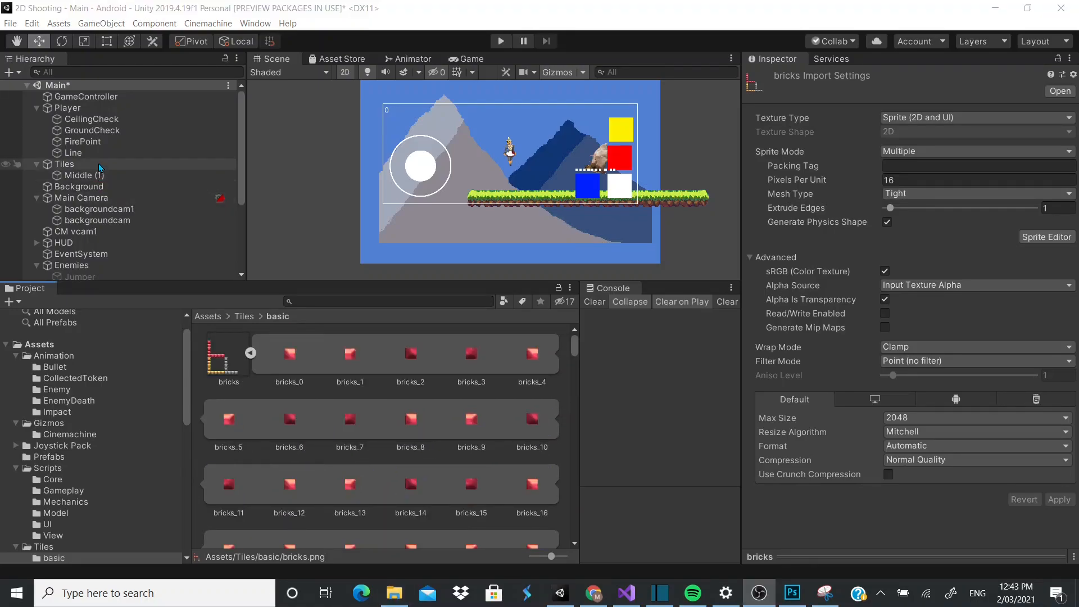
- Create an empty child object under Tiles in the Main scene
{"action": "left_click", "coordinate": [63, 164]}
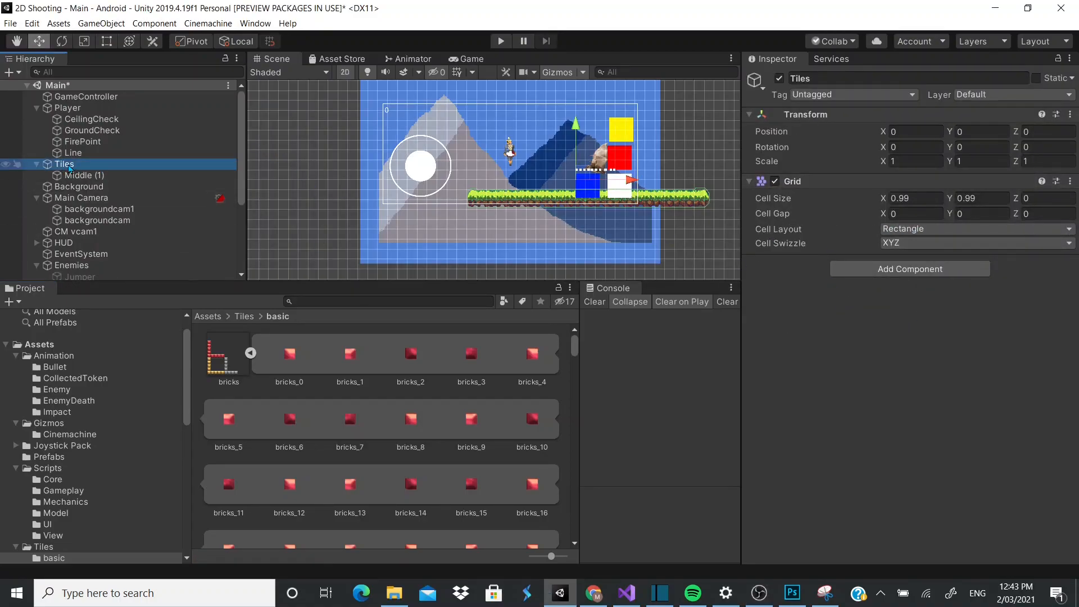
{"action": "right_click", "coordinate": [70, 167]}
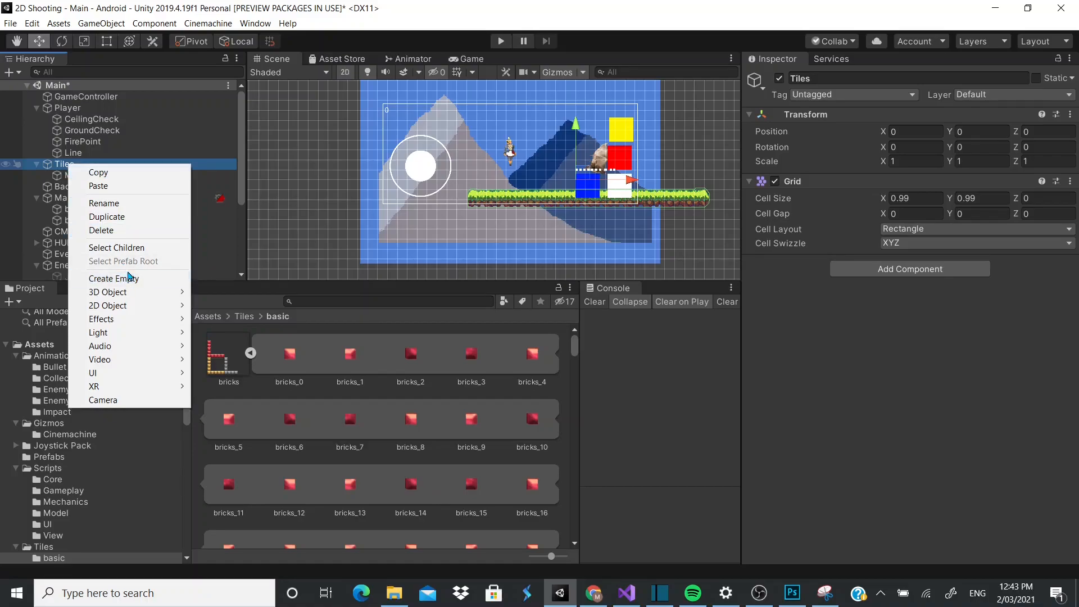
{"action": "left_click", "coordinate": [128, 279]}
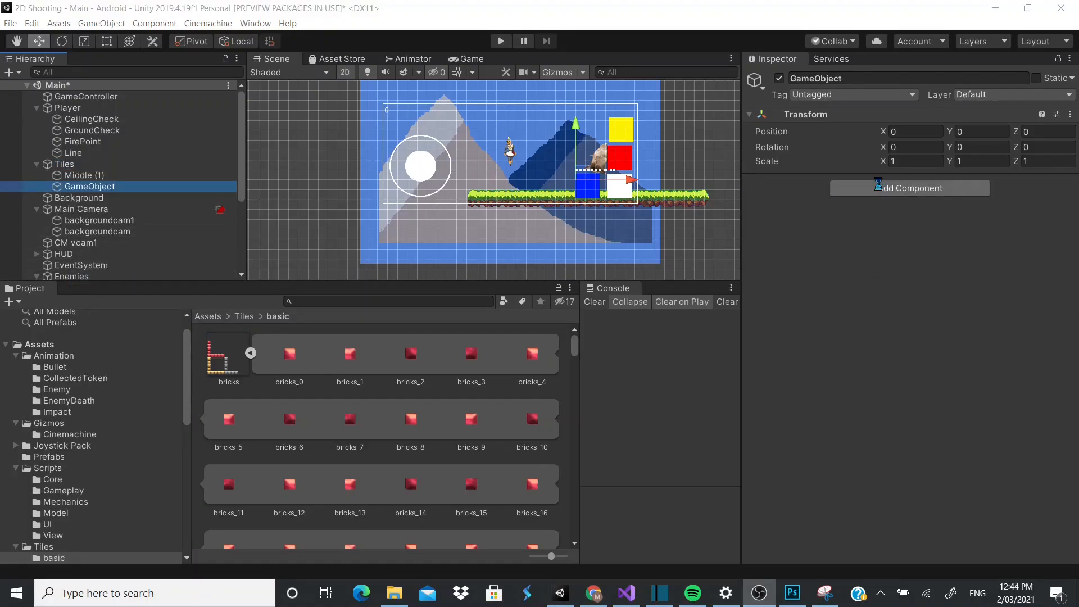
- Add a Tilemap component to the new empty object under Tiles
{"action": "left_click", "coordinate": [880, 189]}
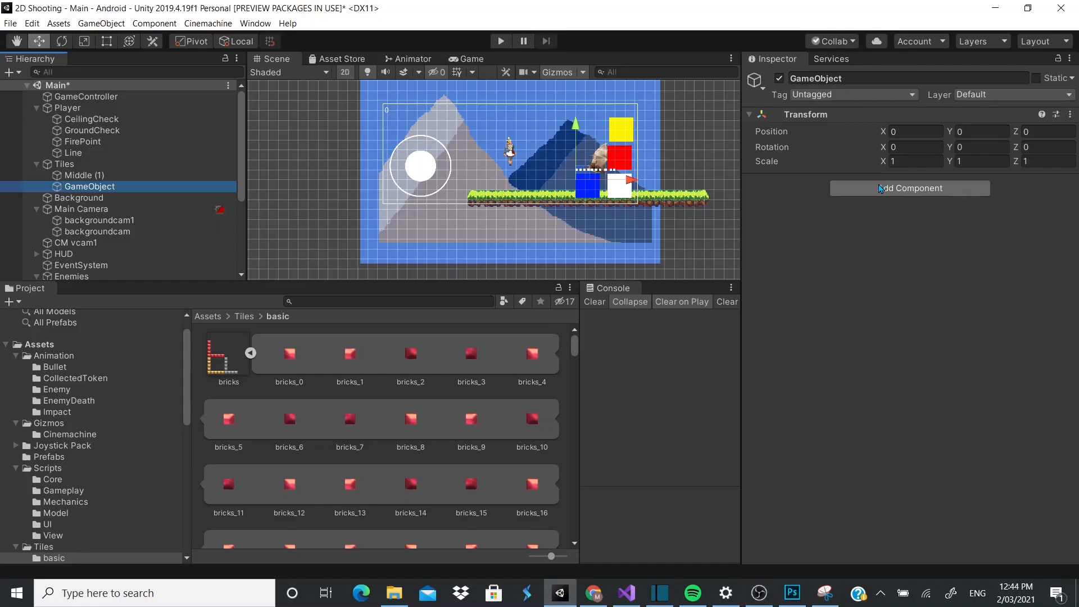
{"action": "left_click", "coordinate": [912, 191]}
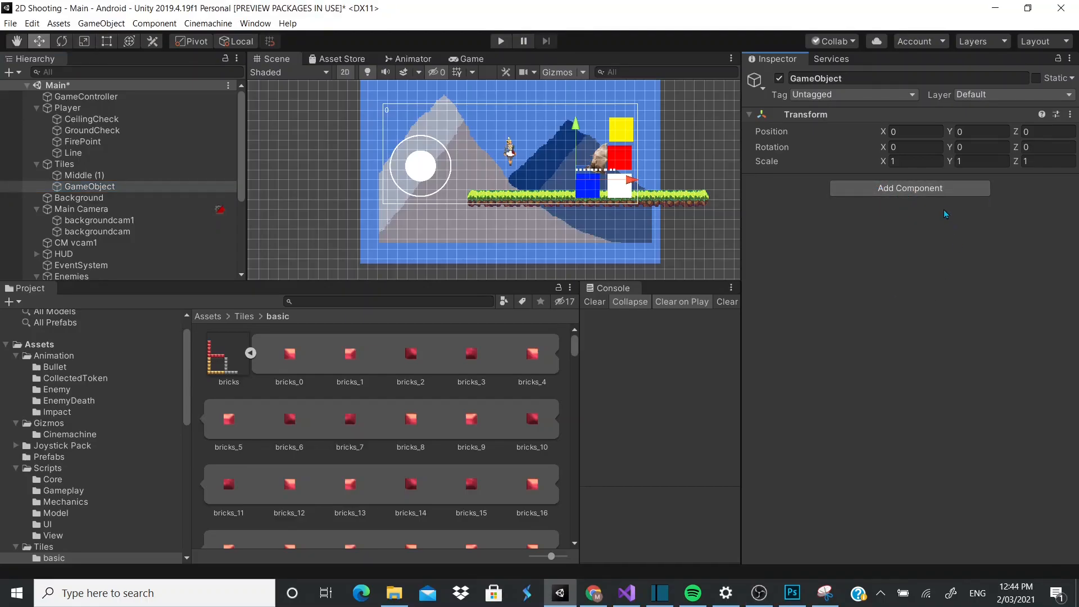
{"action": "key", "text": "BackSpace"}
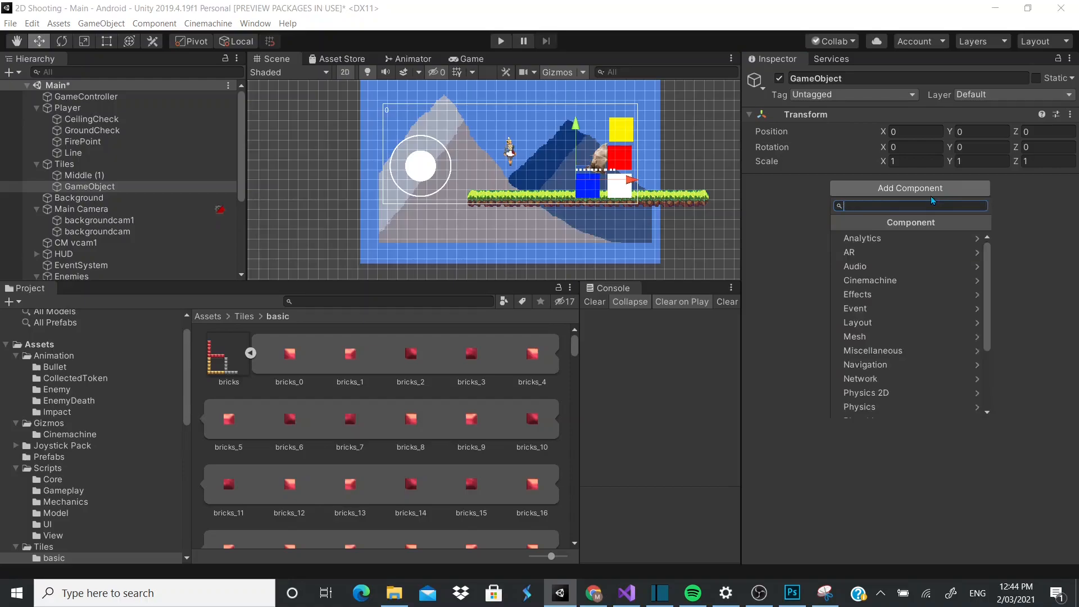
{"action": "type", "text": "tile"}
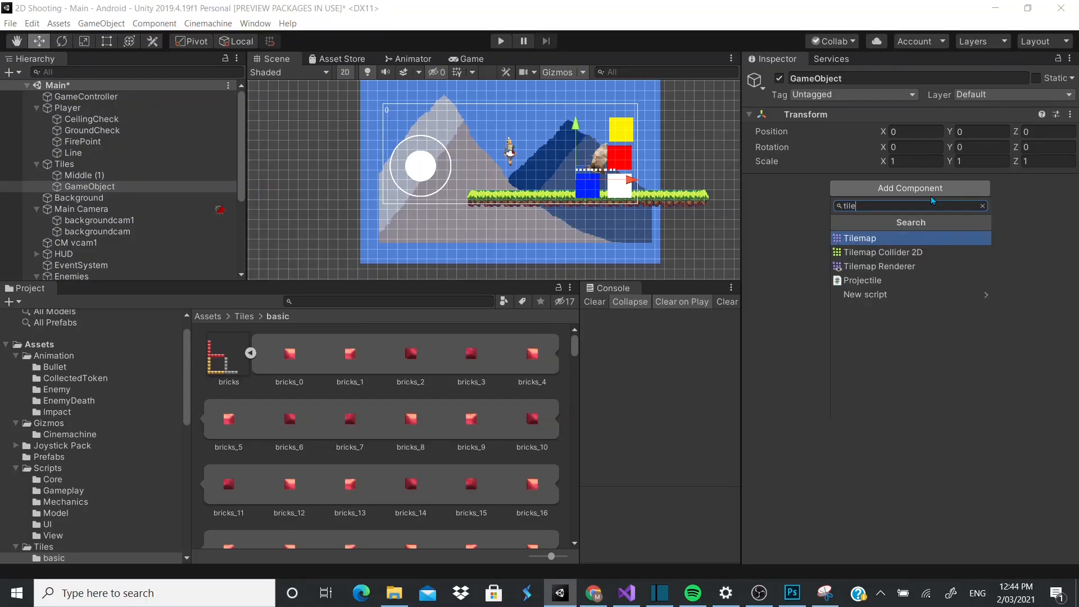
{"action": "key", "text": "Return"}
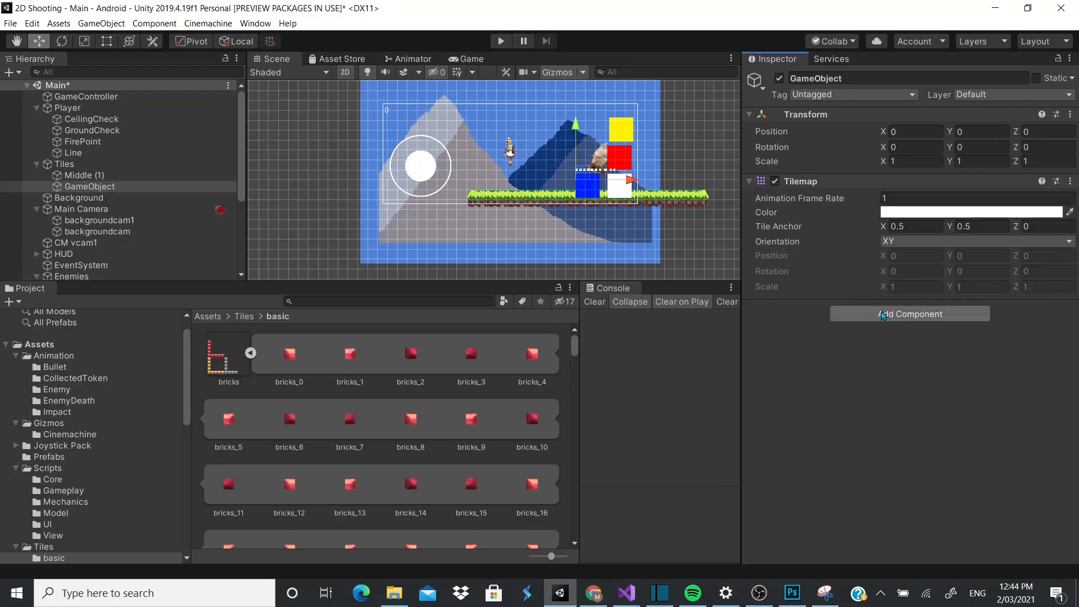
- Add a Tilemap Renderer component to the same object
{"action": "left_click", "coordinate": [875, 315]}
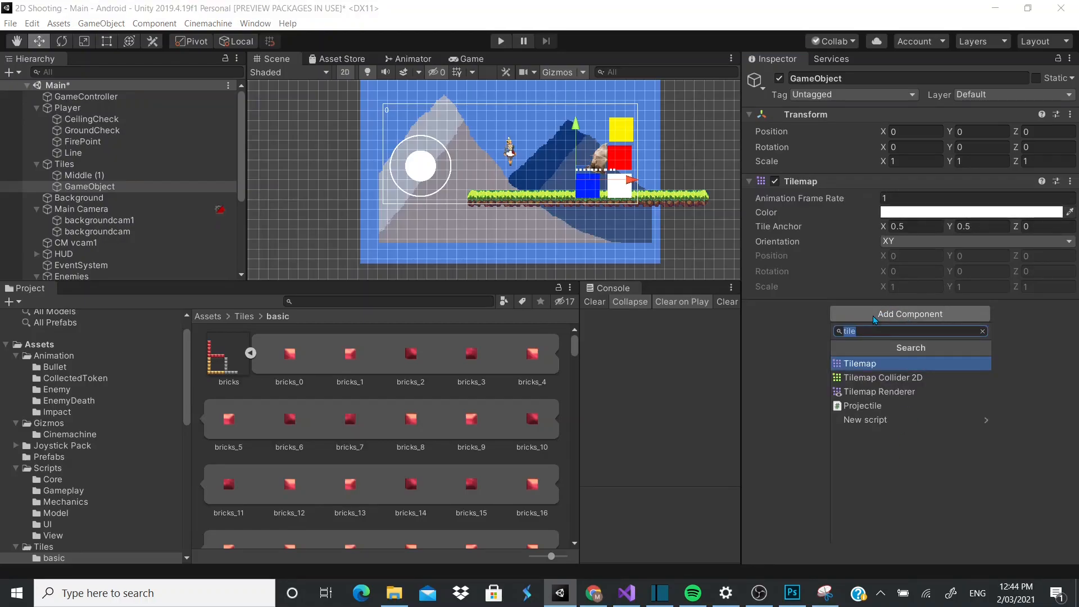
{"action": "type", "text": "tile"}
{"action": "key", "text": "Down"}
{"action": "key", "text": "Down"}
{"action": "key", "text": "Return"}
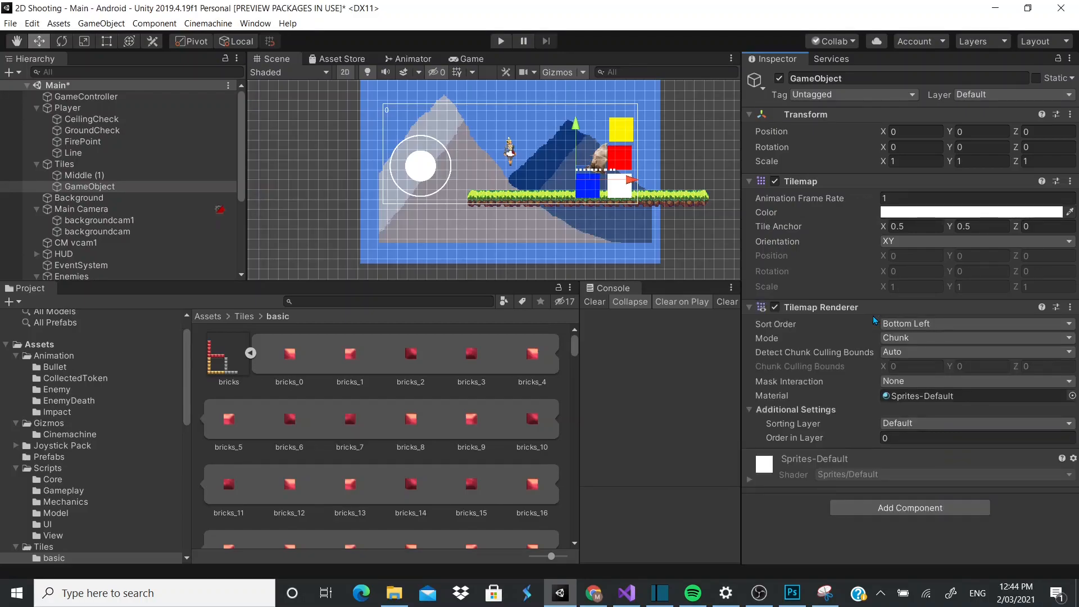
- Add Tilemap Collider 2D and Composite Collider 2D components to the tilemap object
{"action": "left_click", "coordinate": [867, 510]}
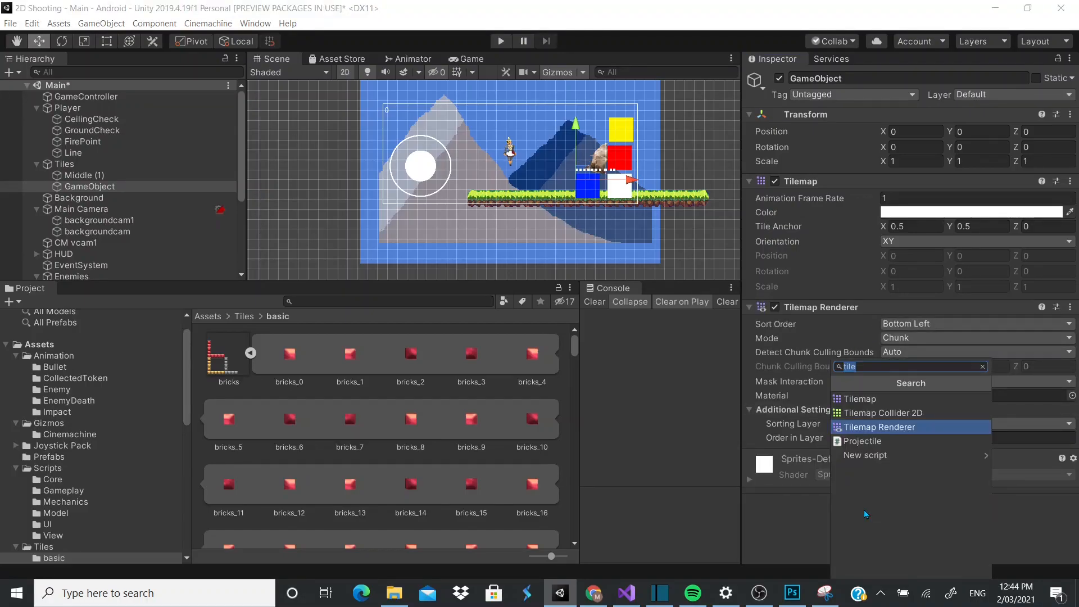
{"action": "left_click", "coordinate": [910, 415]}
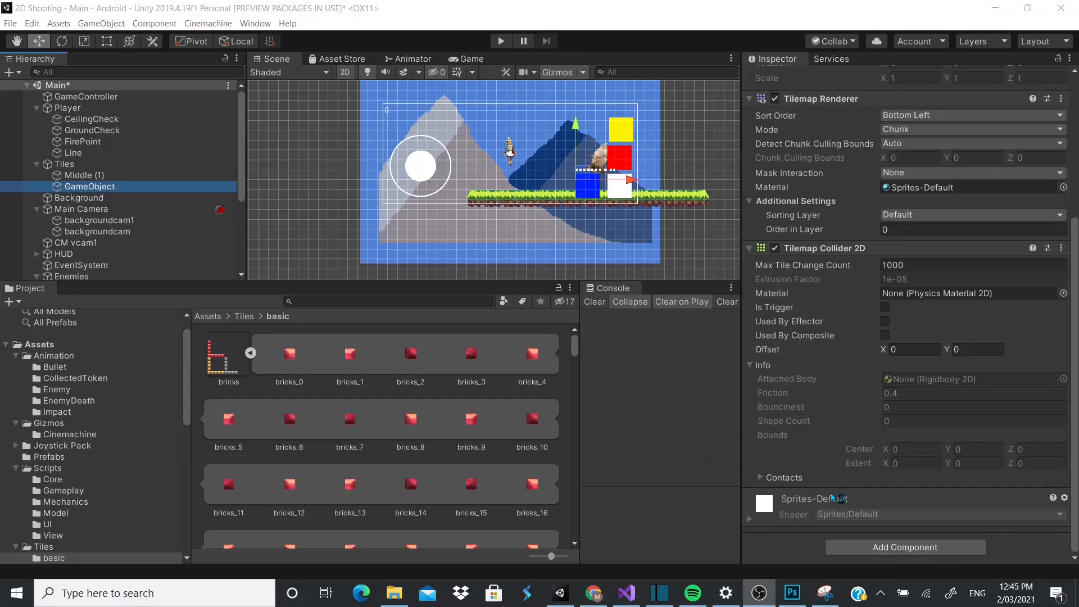
{"action": "left_click", "coordinate": [872, 547]}
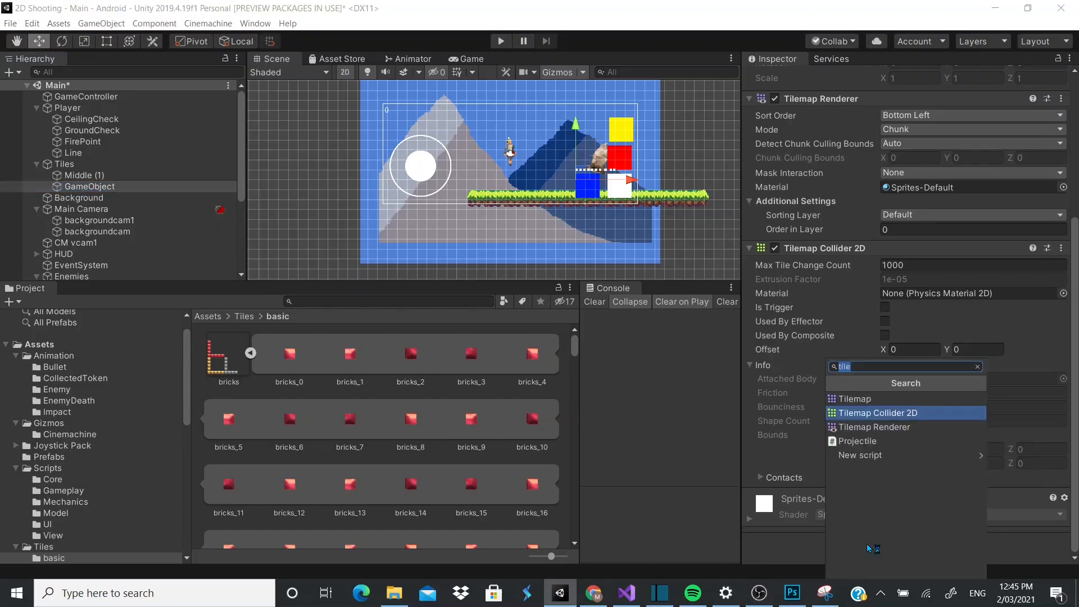
{"action": "type", "text": "comp"}
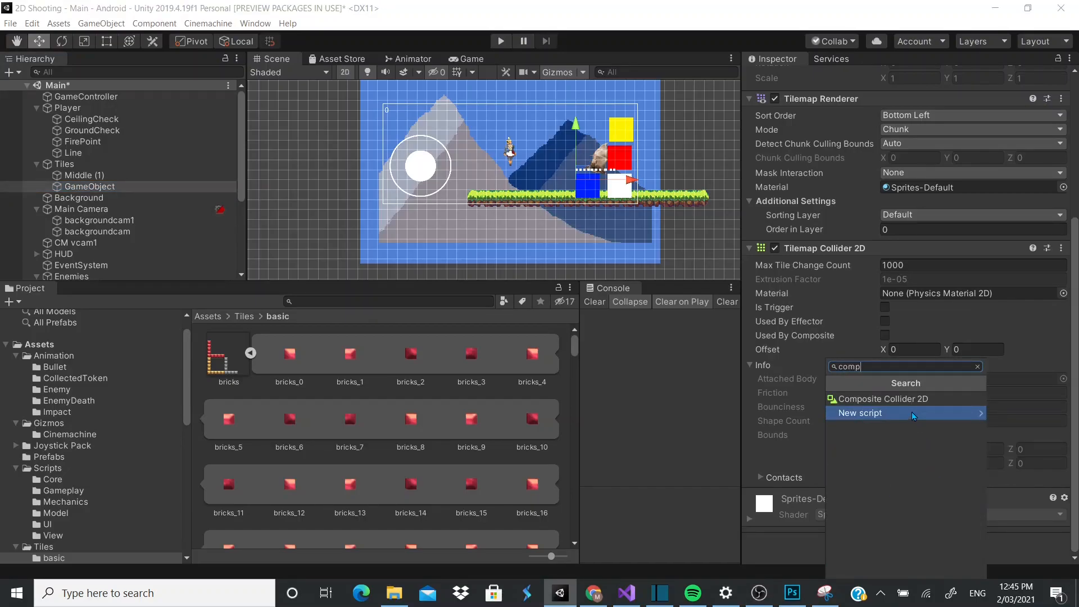
{"action": "left_click", "coordinate": [884, 399]}
{"action": "scroll", "coordinate": [935, 408], "scroll_direction": "down", "scroll_amount": 8}
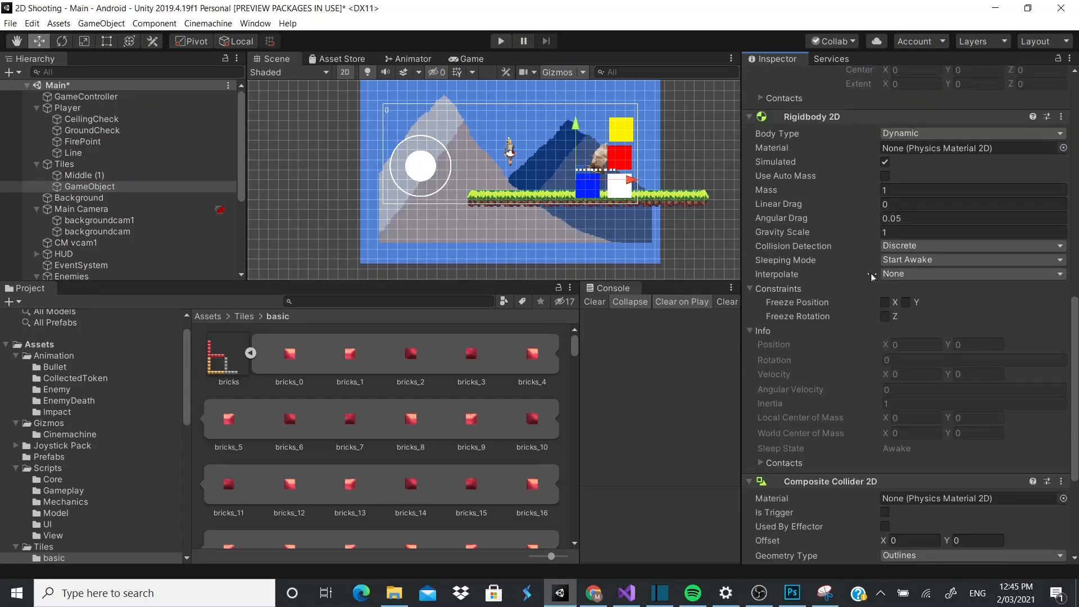
{"action": "scroll", "coordinate": [1034, 387], "scroll_direction": "down", "scroll_amount": 5}
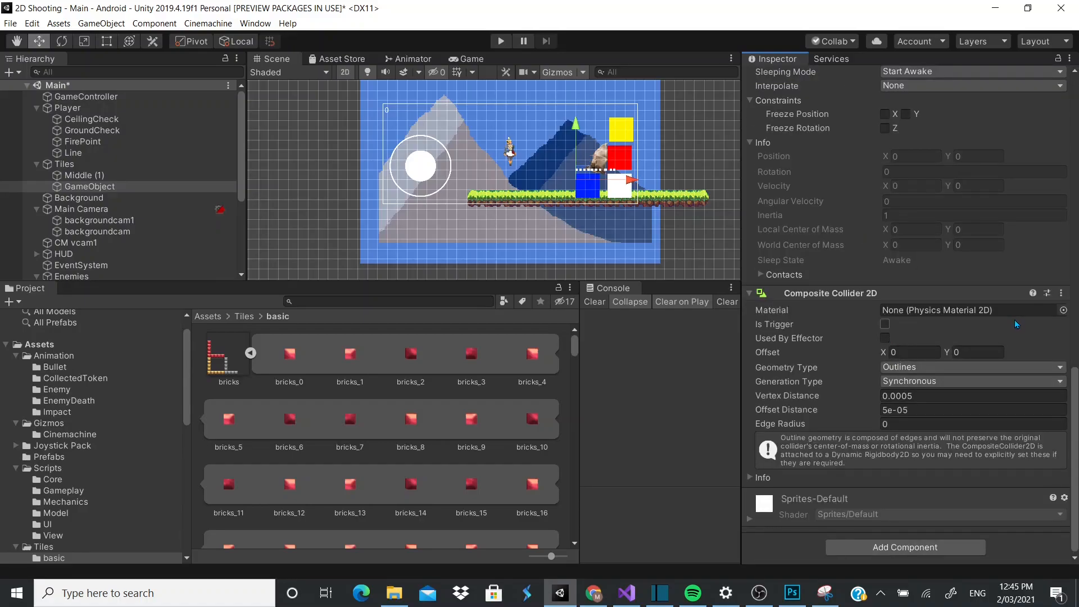
{"action": "scroll", "coordinate": [1064, 341], "scroll_direction": "up", "scroll_amount": 10}
{"action": "scroll", "coordinate": [1056, 348], "scroll_direction": "up", "scroll_amount": 7}
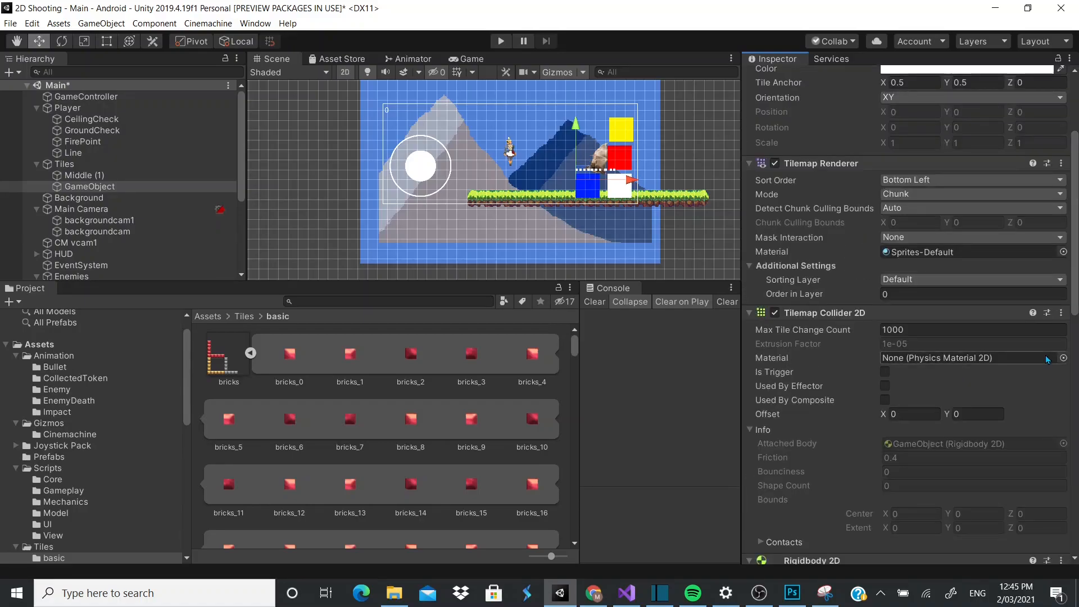
{"action": "scroll", "coordinate": [1047, 360], "scroll_direction": "up", "scroll_amount": 4}
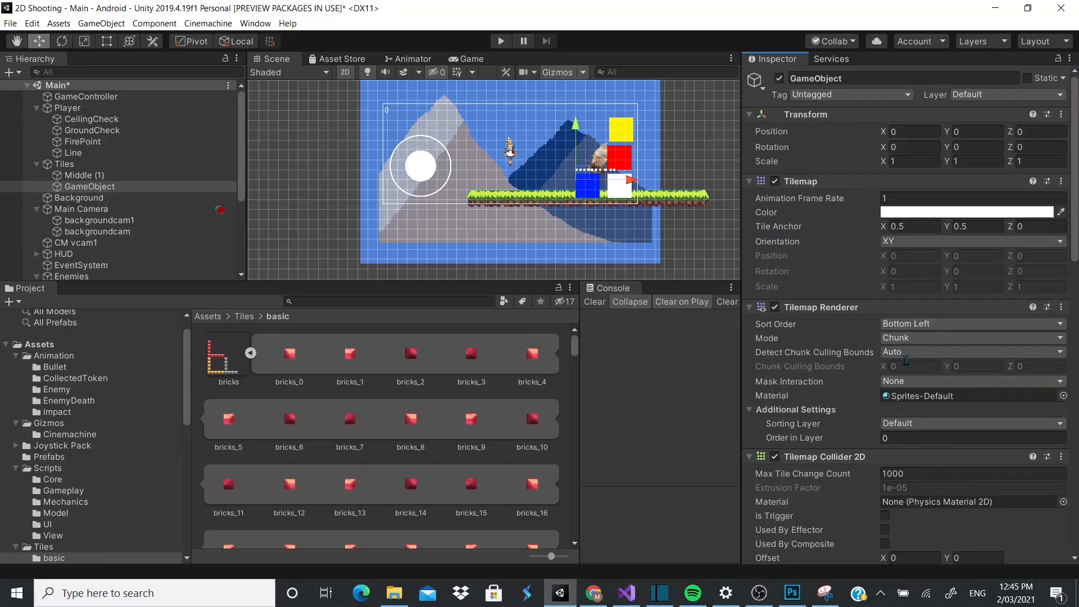
- Create a new tile palette named Brick Pallet with a rectangle grid and automatic cell size
{"action": "left_click", "coordinate": [249, 24]}
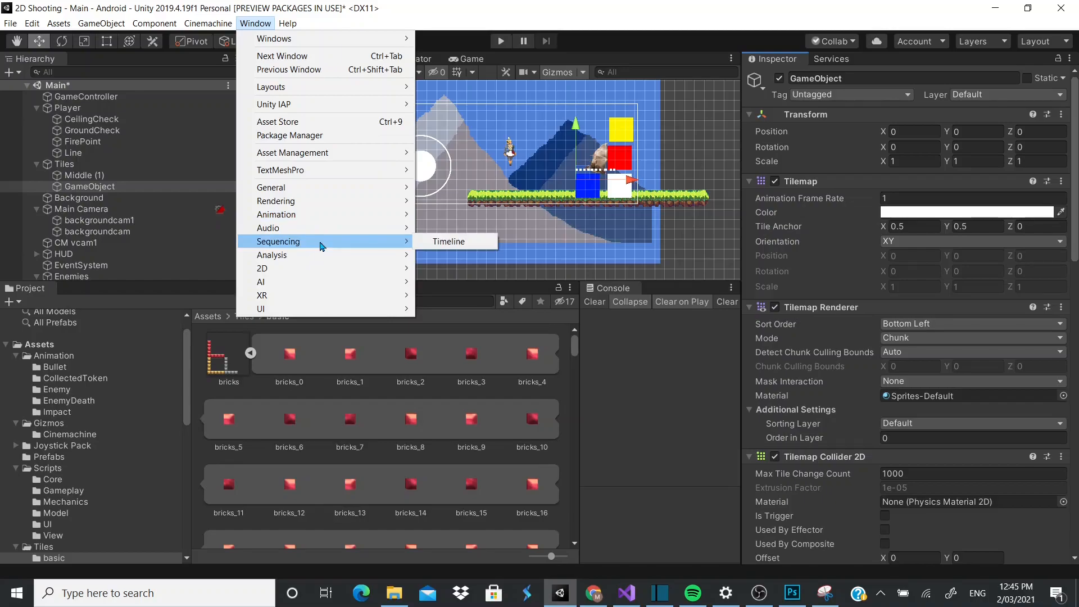
{"action": "mouse_move", "coordinate": [289, 268]}
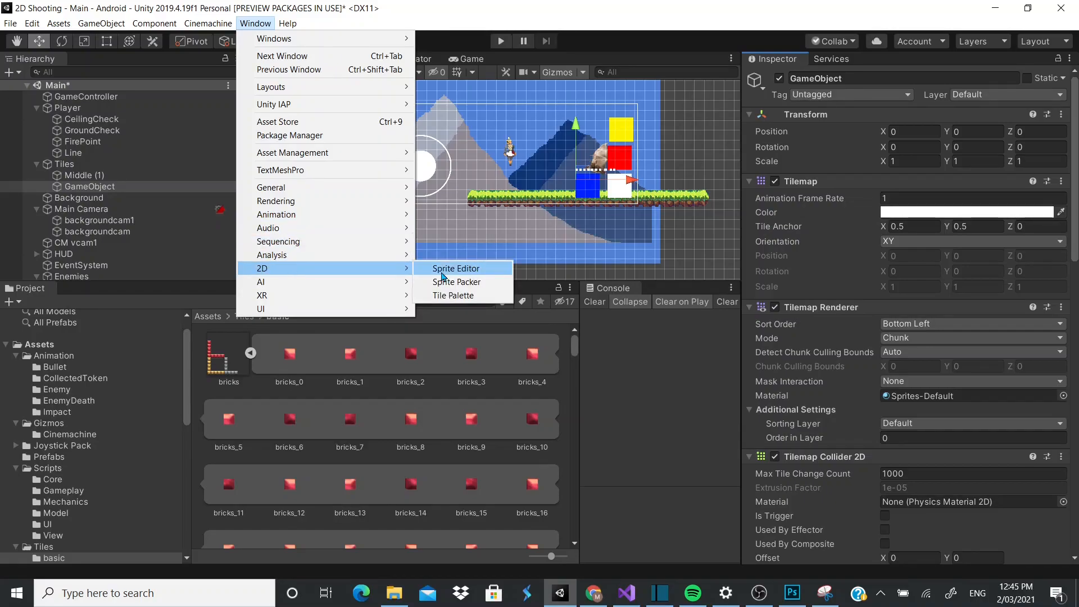
{"action": "left_click", "coordinate": [453, 296]}
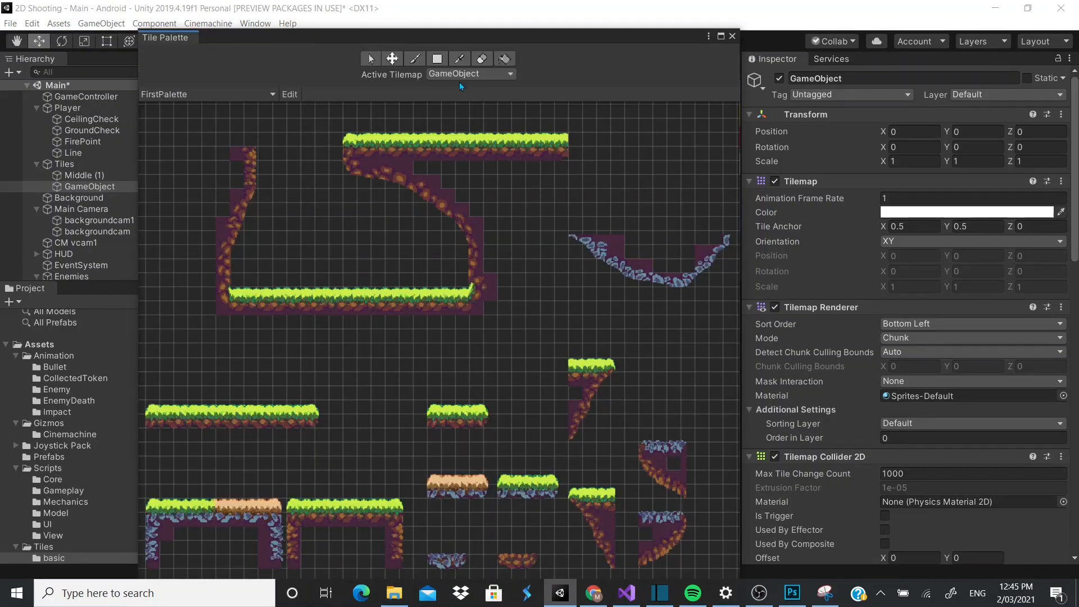
{"action": "left_click", "coordinate": [271, 94]}
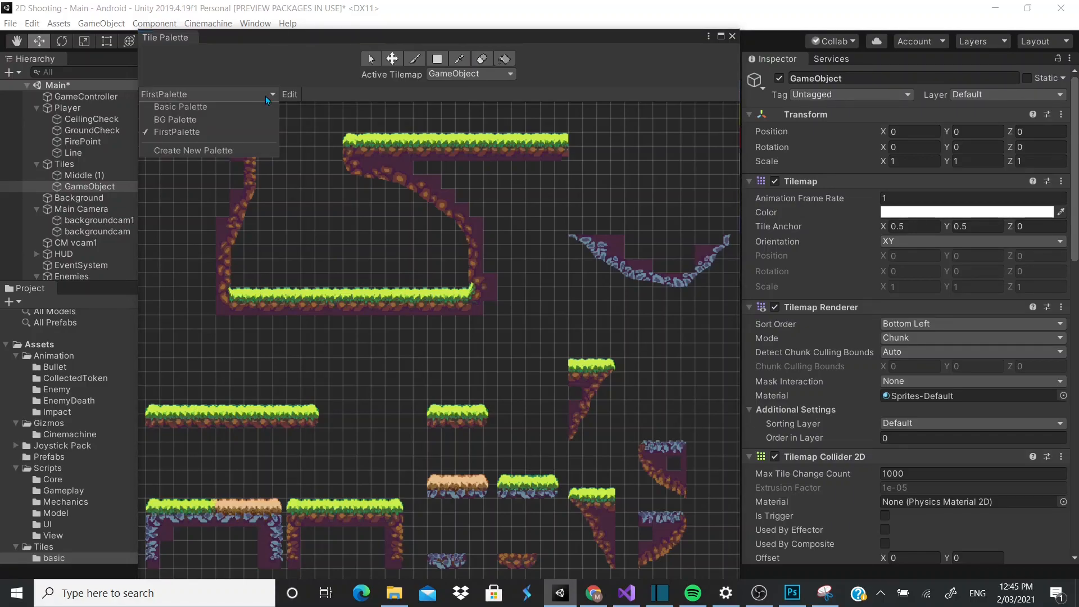
{"action": "left_click", "coordinate": [194, 150]}
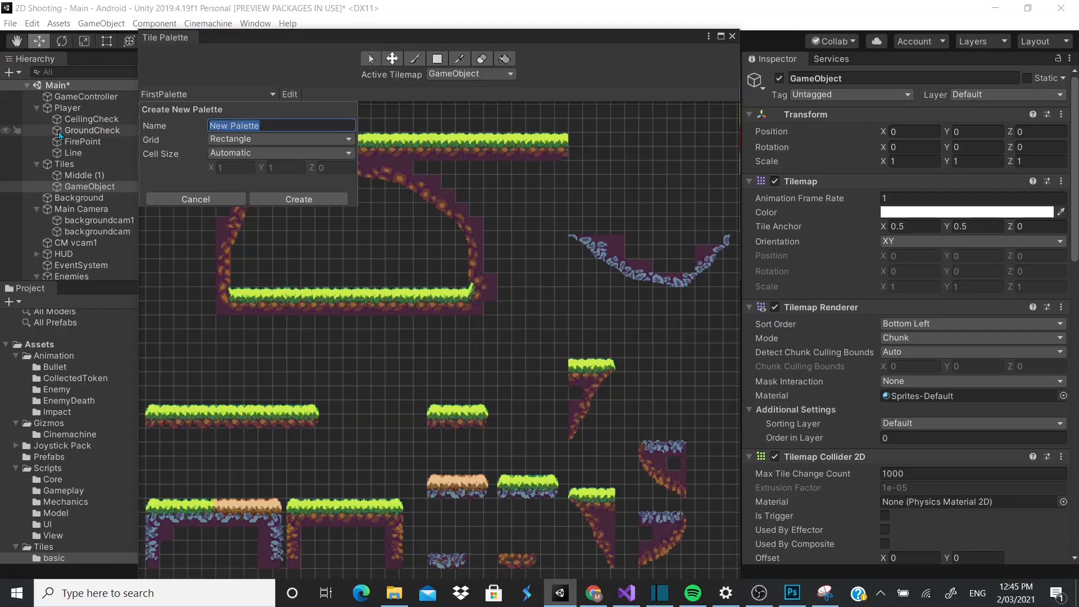
{"action": "key", "text": "BackSpace"}
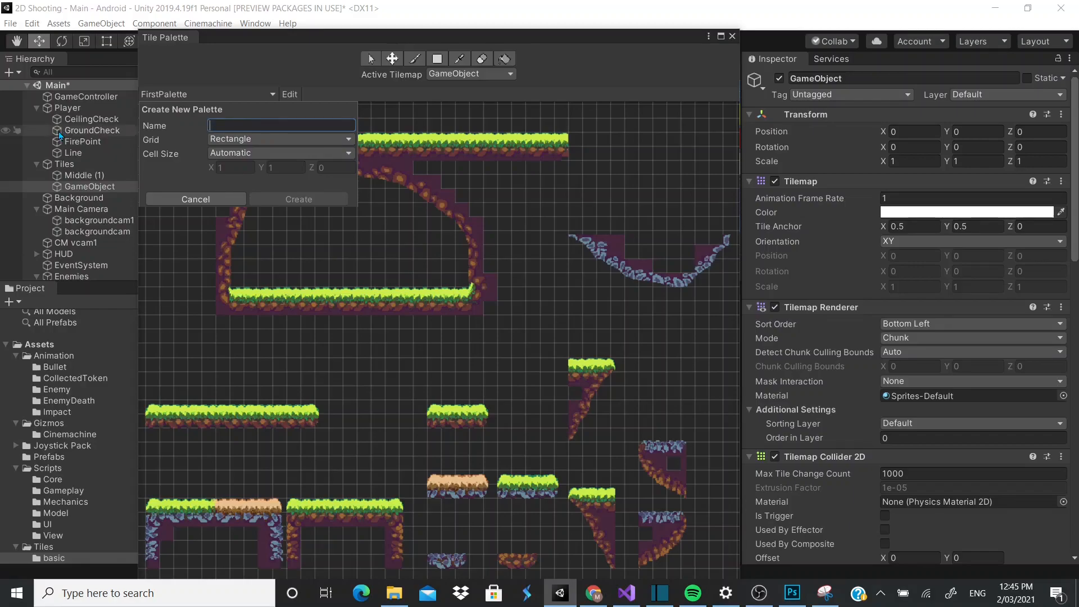
{"action": "type", "text": "Brick"}
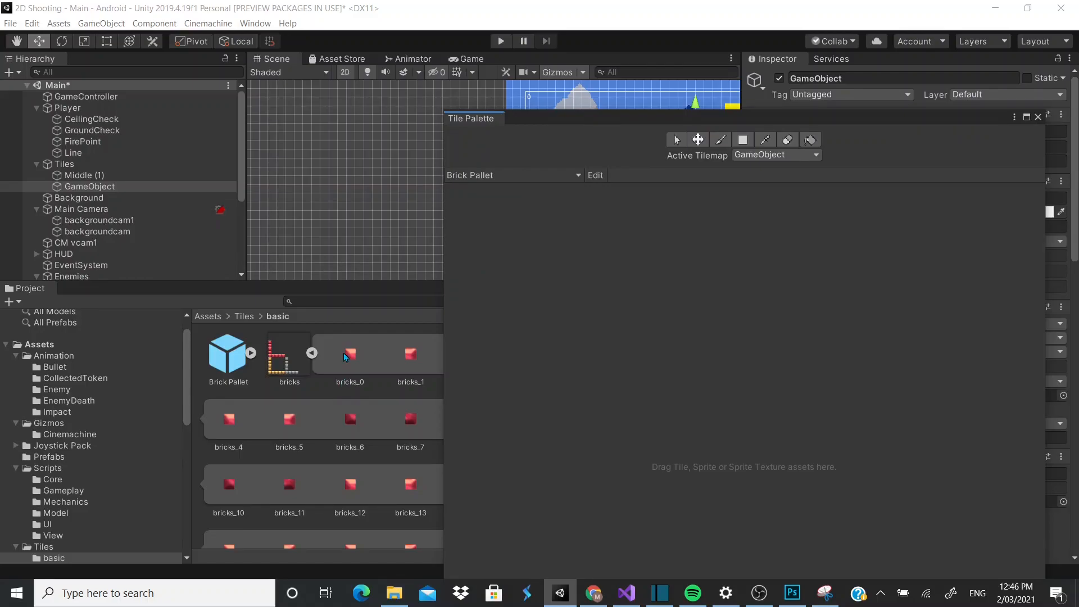
- Add the bricks sprite sheet to Brick Pallet, generating its tiles into the Assets/Tiles/basic folder
{"action": "left_click_drag", "start_coordinate": [284, 366], "coordinate": [688, 391]}
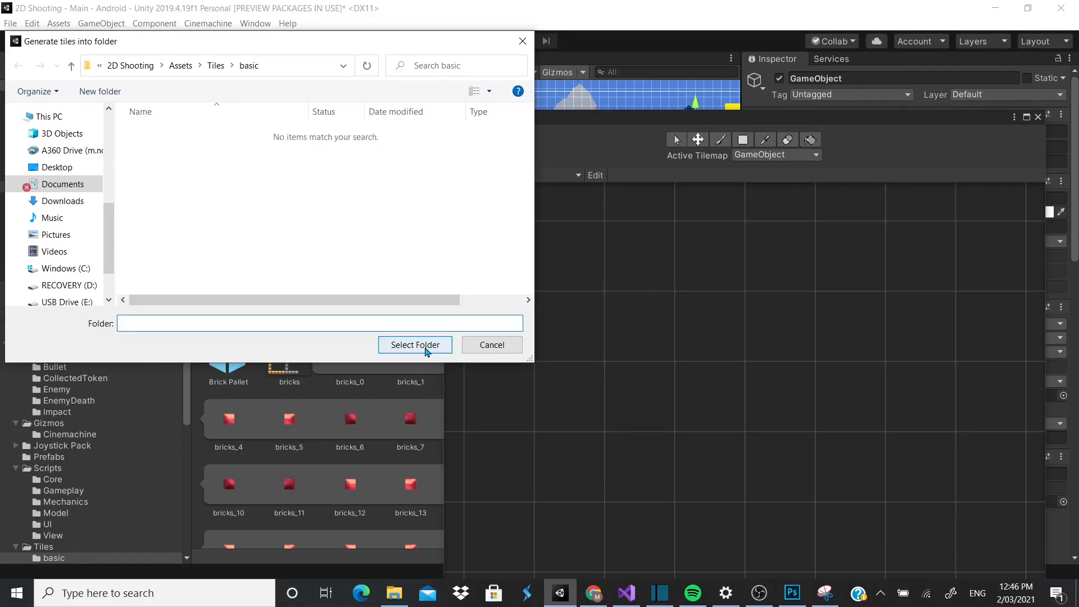
{"action": "left_click", "coordinate": [415, 344]}
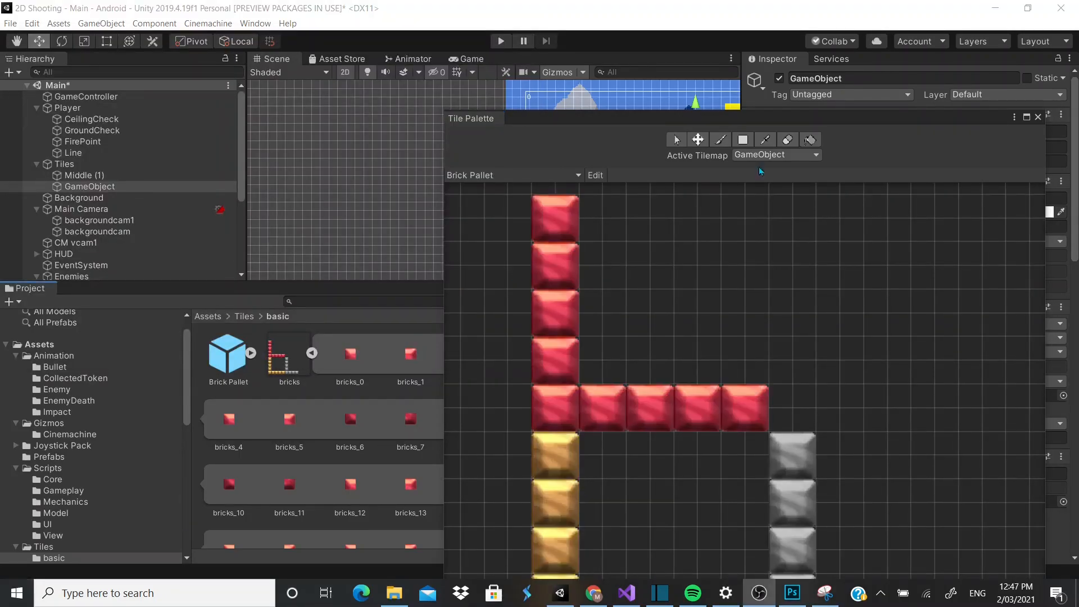
- Pick the upper-left tile of the topmost red brick and paint it in the scene just left of the grass platform
{"action": "left_click_drag", "start_coordinate": [537, 118], "coordinate": [511, 113]}
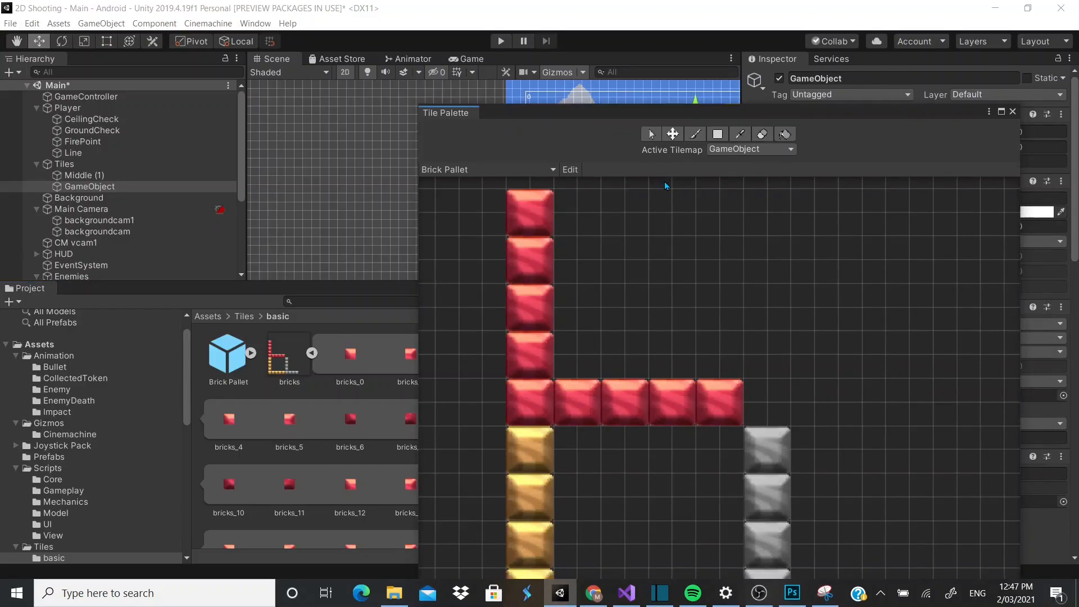
{"action": "left_click", "coordinate": [541, 212]}
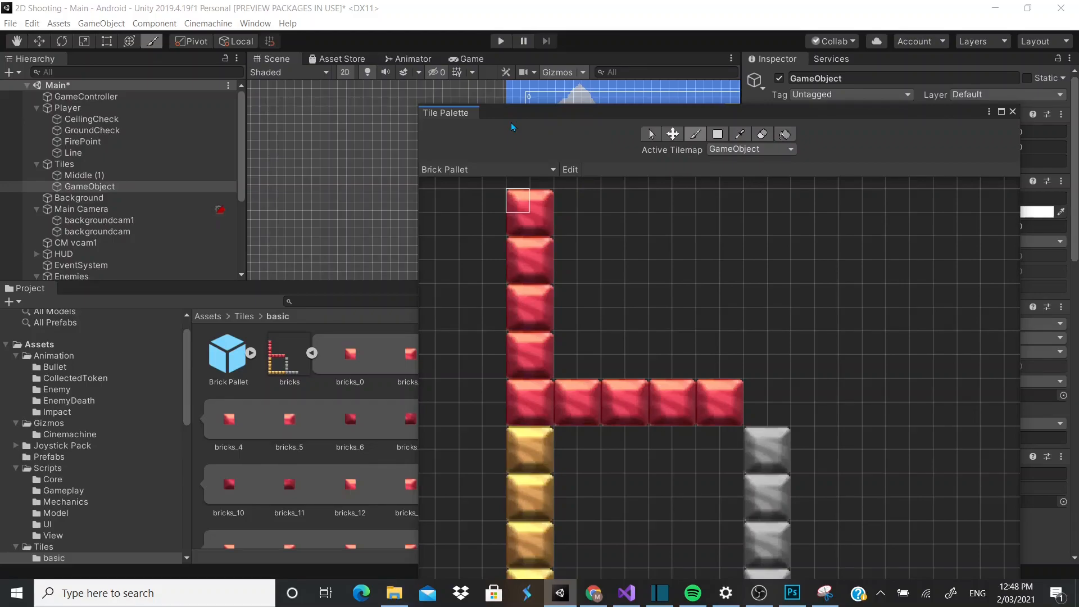
{"action": "left_click_drag", "start_coordinate": [510, 122], "coordinate": [459, 317]}
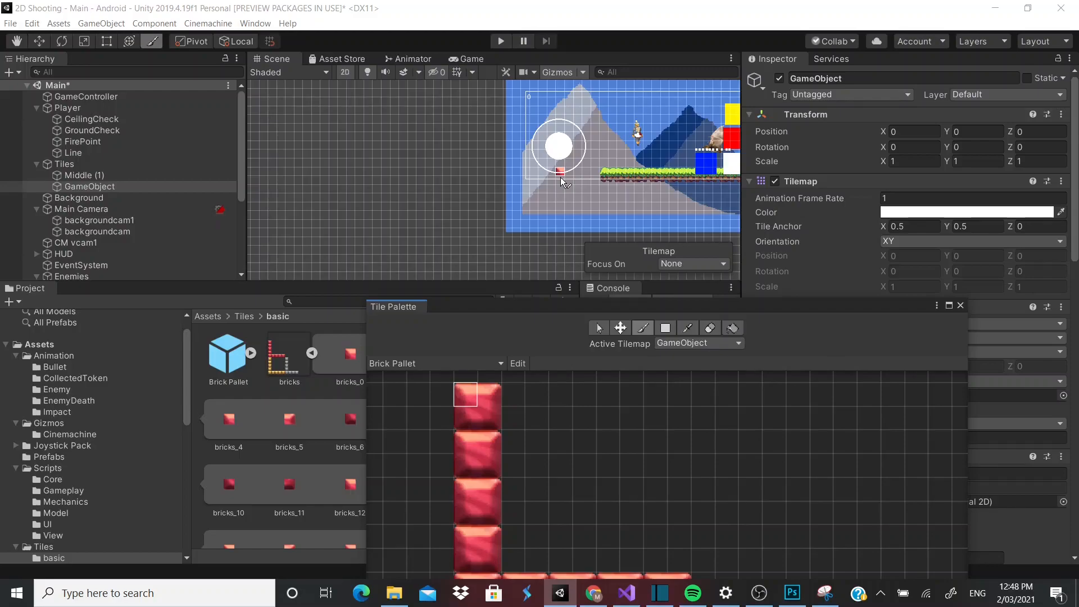
{"action": "left_click_drag", "start_coordinate": [561, 177], "coordinate": [567, 181]}
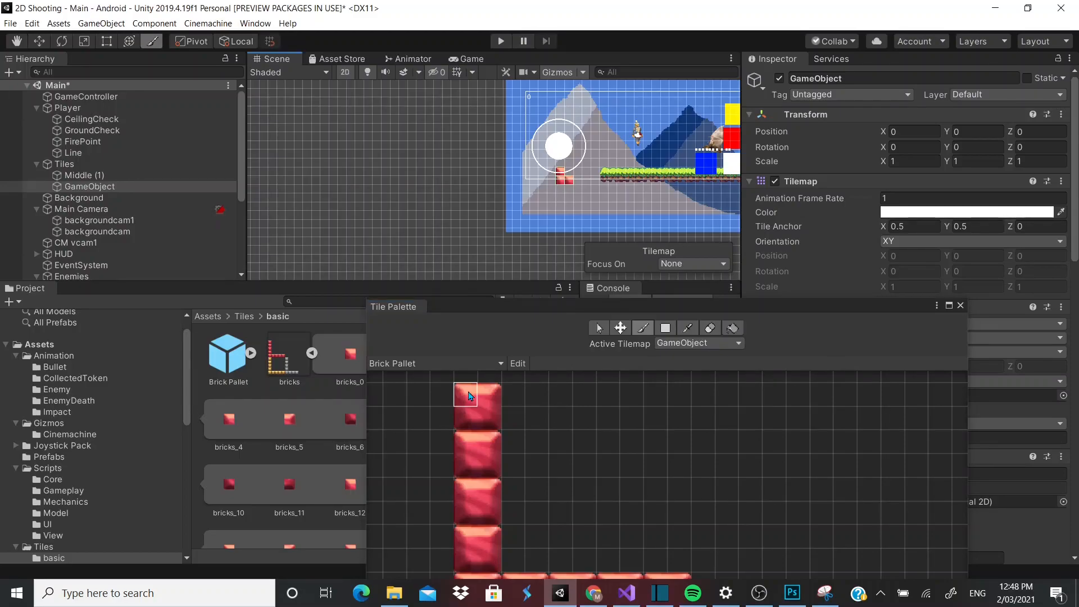
- Paint a row of red bricks and an L-shaped group of gold bricks left of the grass platform, and save the scene
{"action": "left_click_drag", "start_coordinate": [469, 395], "coordinate": [501, 402]}
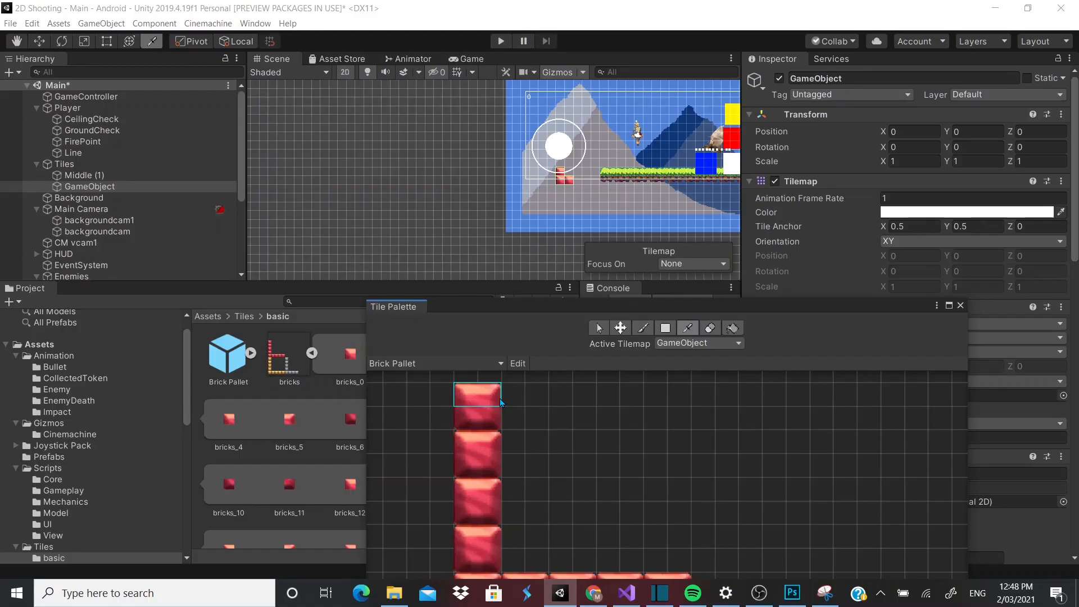
{"action": "left_click", "coordinate": [460, 393]}
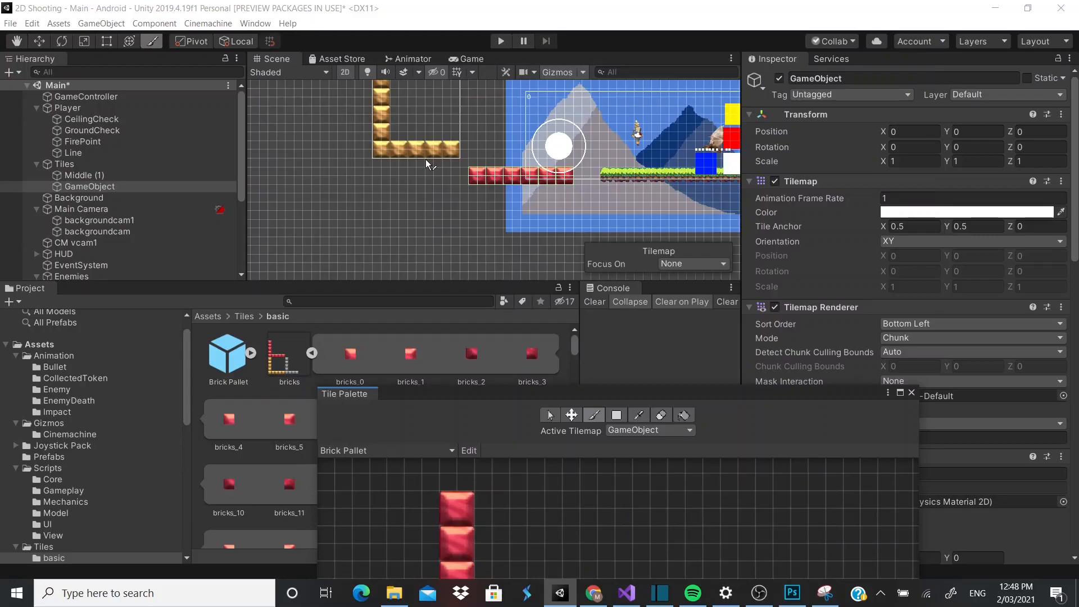
{"action": "left_click", "coordinate": [374, 186]}
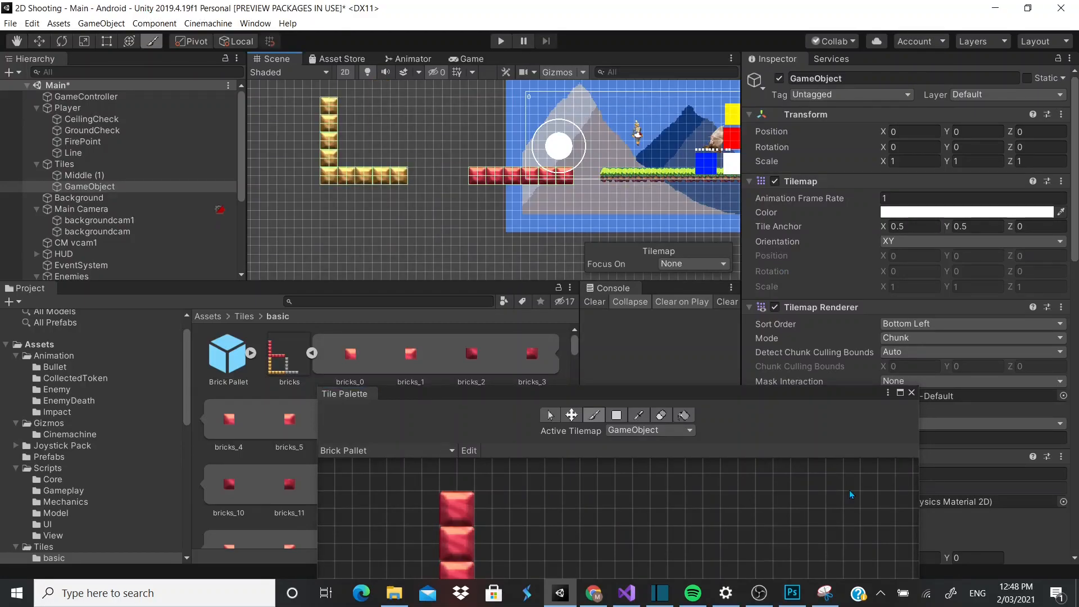
{"action": "left_click", "coordinate": [911, 393]}
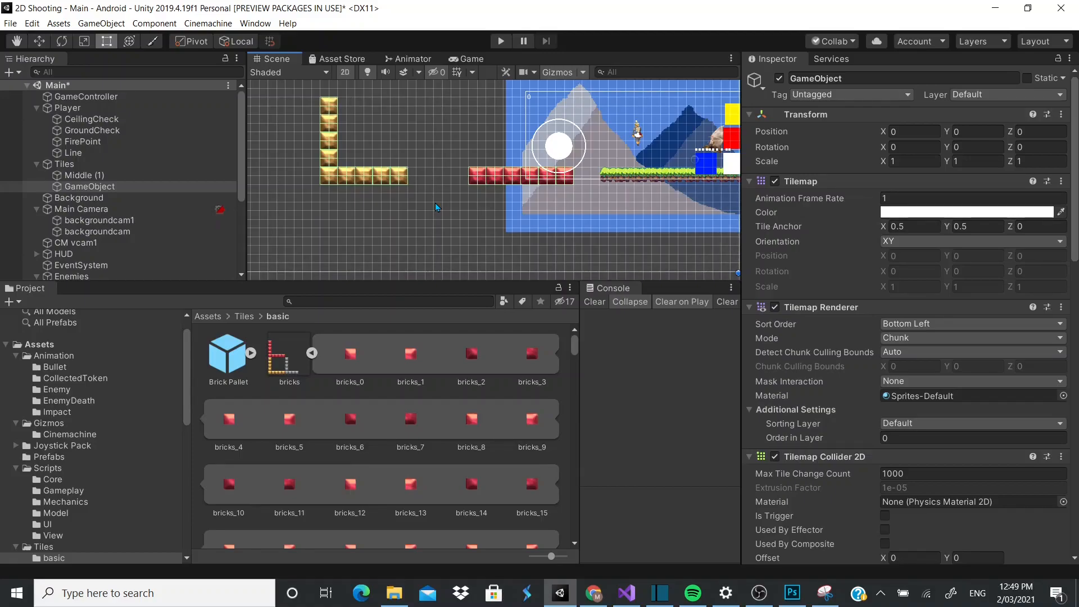
{"action": "key", "text": "ctrl+s"}
- Set the brick tilemap's Rigidbody 2D body type to Static
{"action": "scroll", "coordinate": [435, 204], "scroll_direction": "down", "scroll_amount": 1}
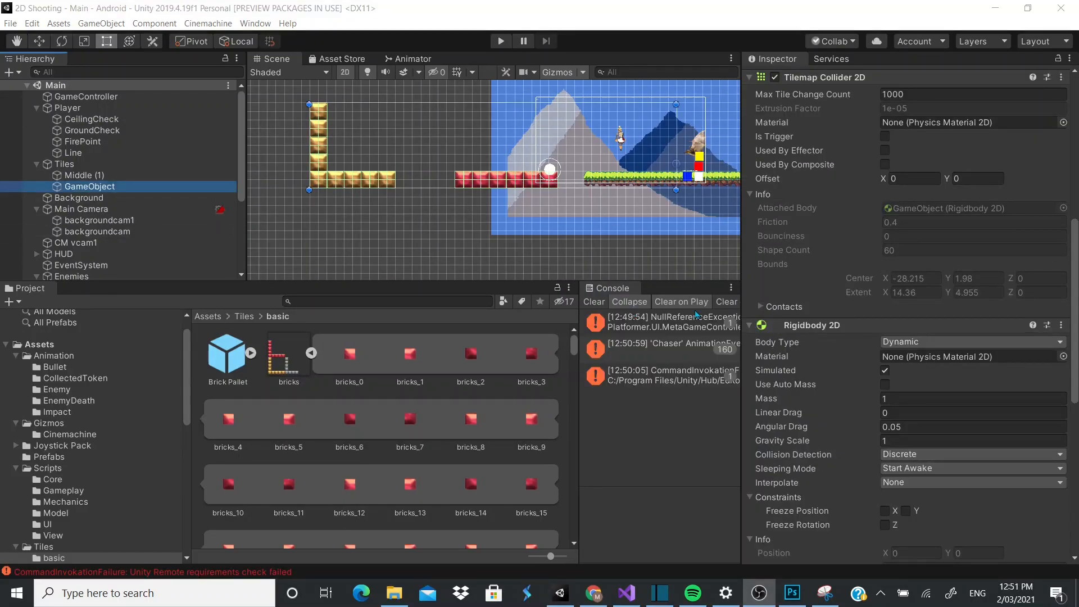
{"action": "left_click", "coordinate": [930, 341]}
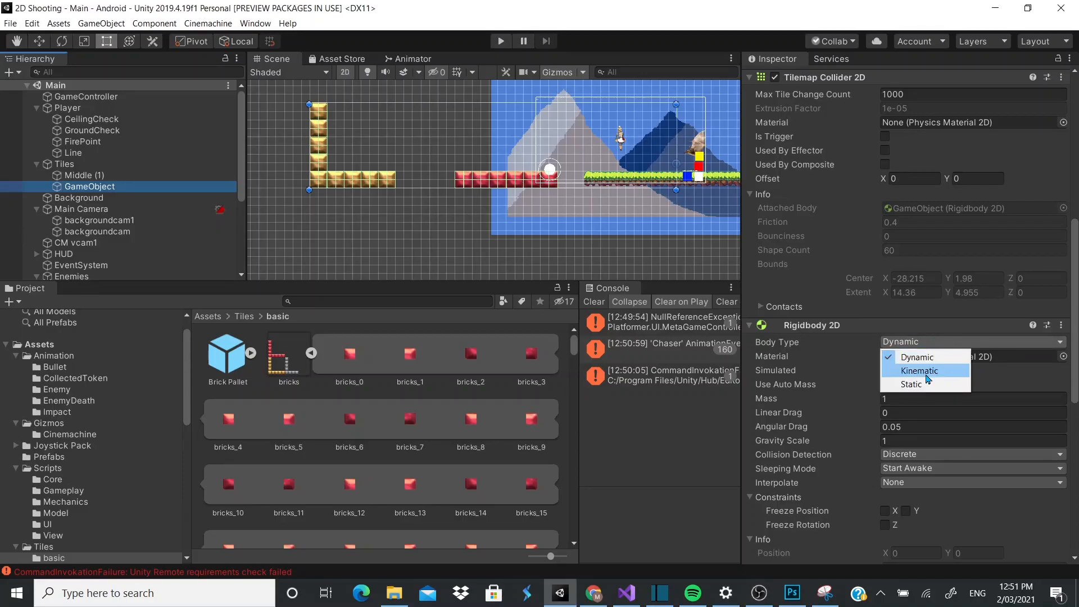
{"action": "left_click", "coordinate": [927, 385]}
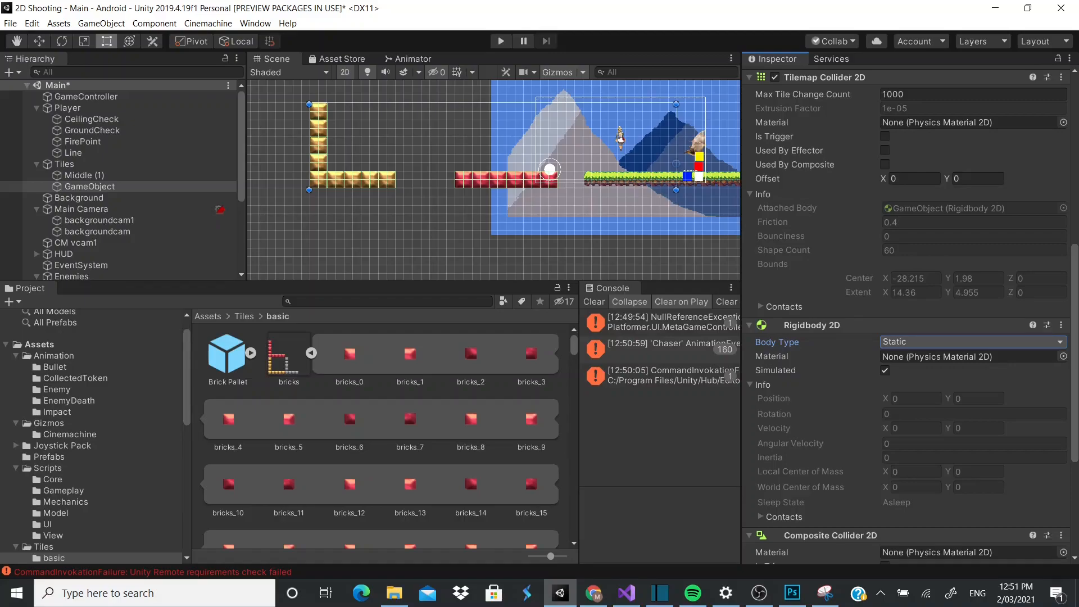
- Playtest the game by running the character left across the red and gold bricks, and stop play mode
{"action": "left_click", "coordinate": [502, 42]}
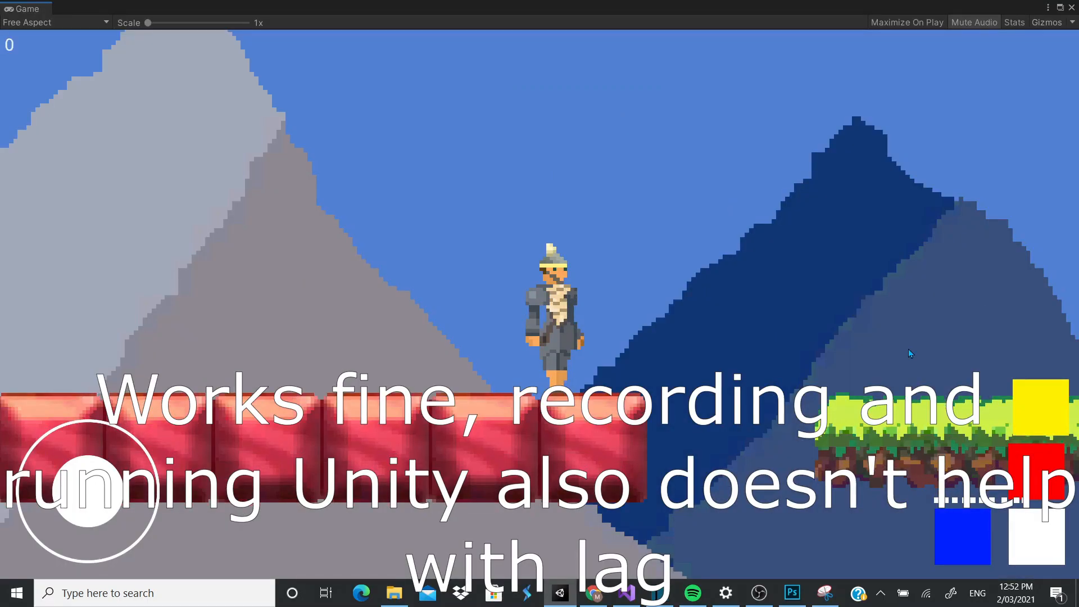
{"action": "left_click_drag", "start_coordinate": [89, 491], "coordinate": [2, 332]}
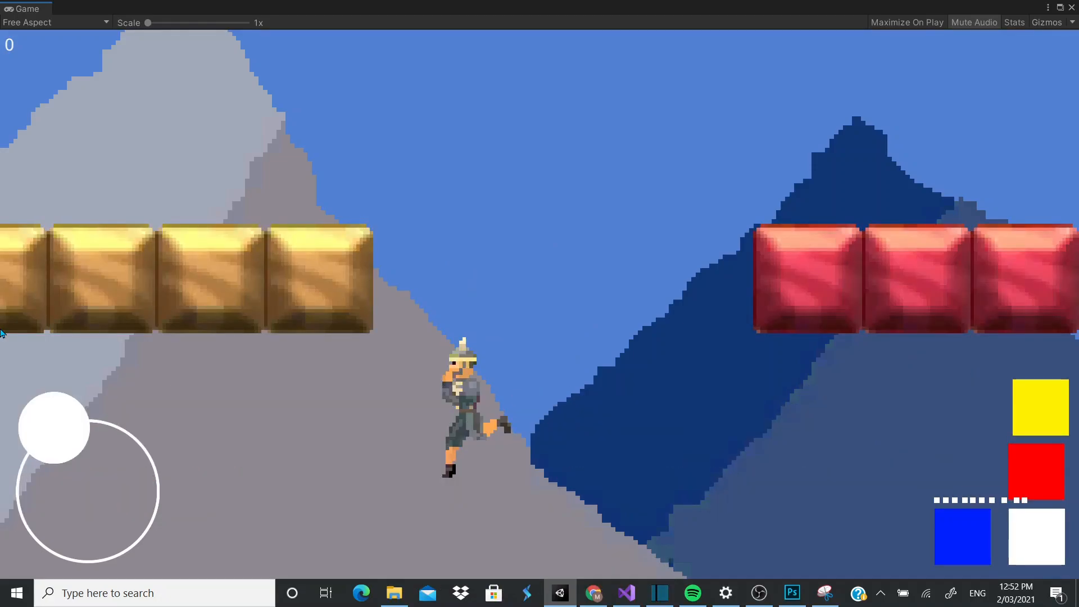
{"action": "left_click_drag", "start_coordinate": [2, 332], "coordinate": [1, 333]}
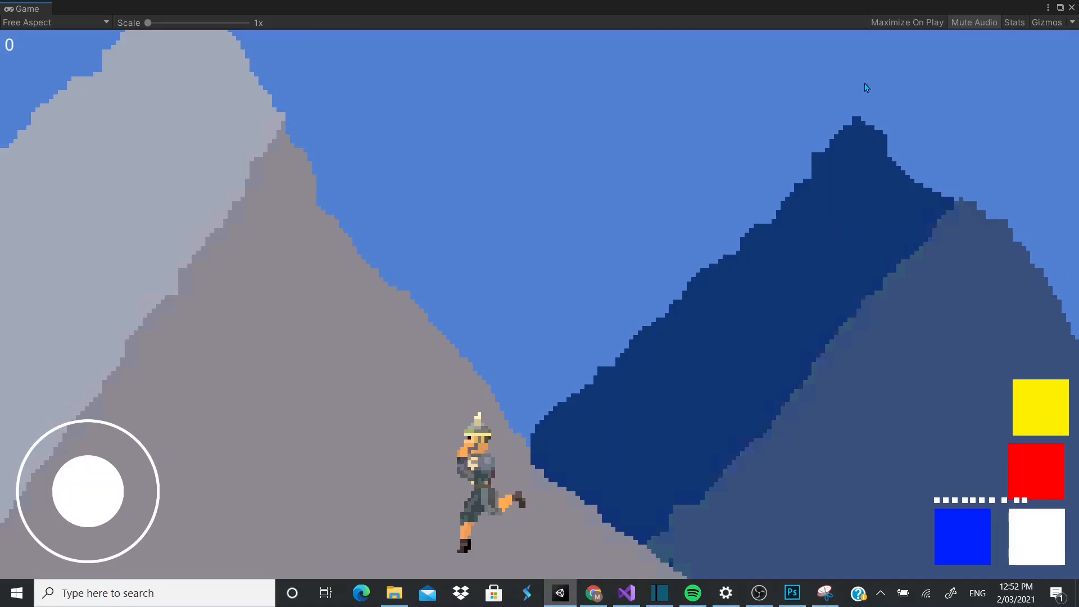
{"action": "left_click", "coordinate": [1072, 7]}
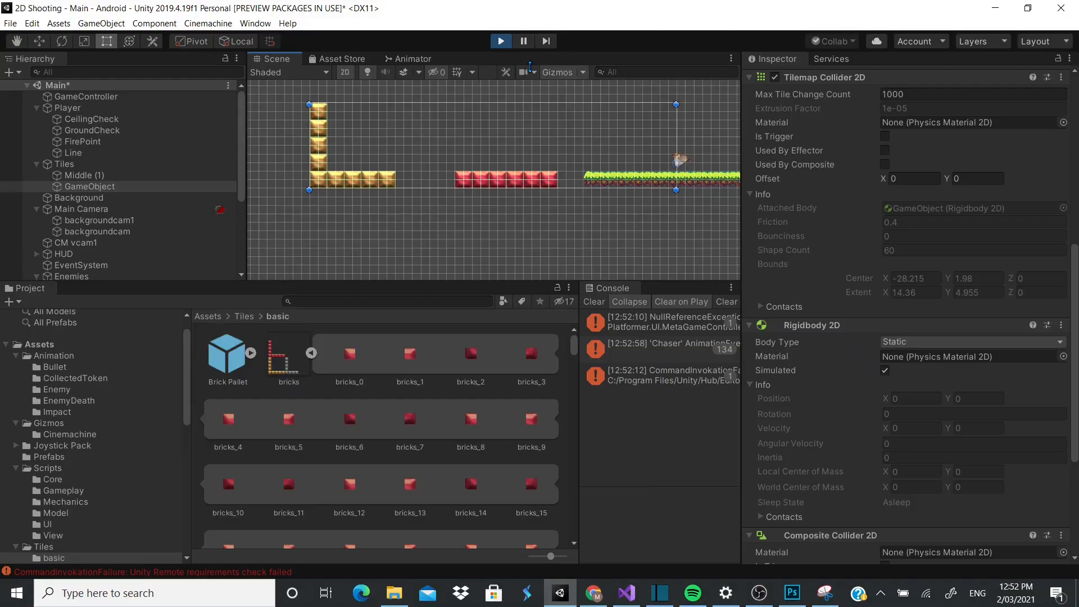
{"action": "left_click", "coordinate": [501, 41]}
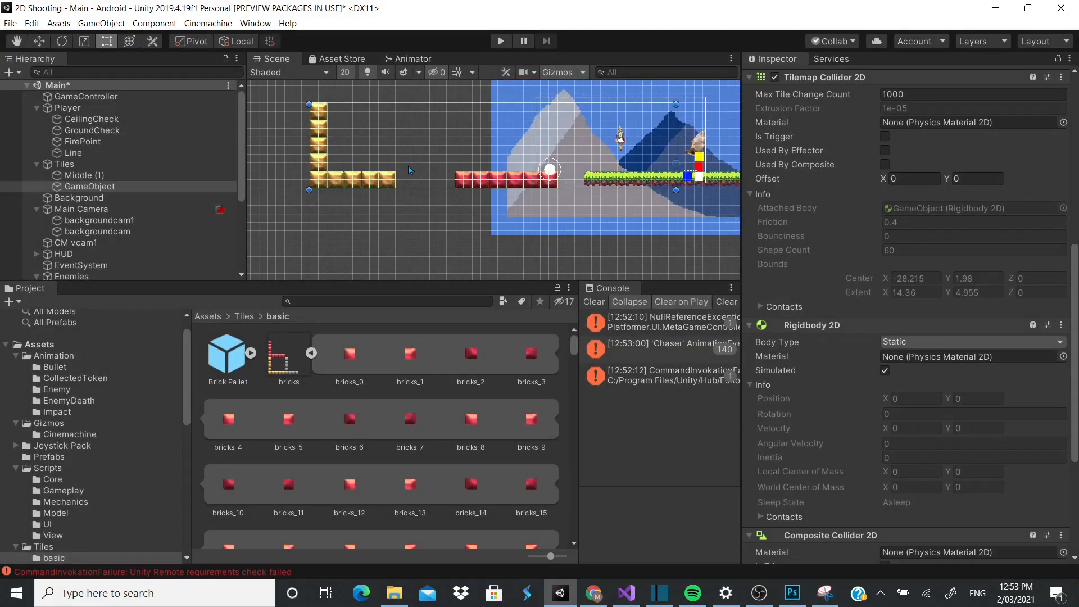